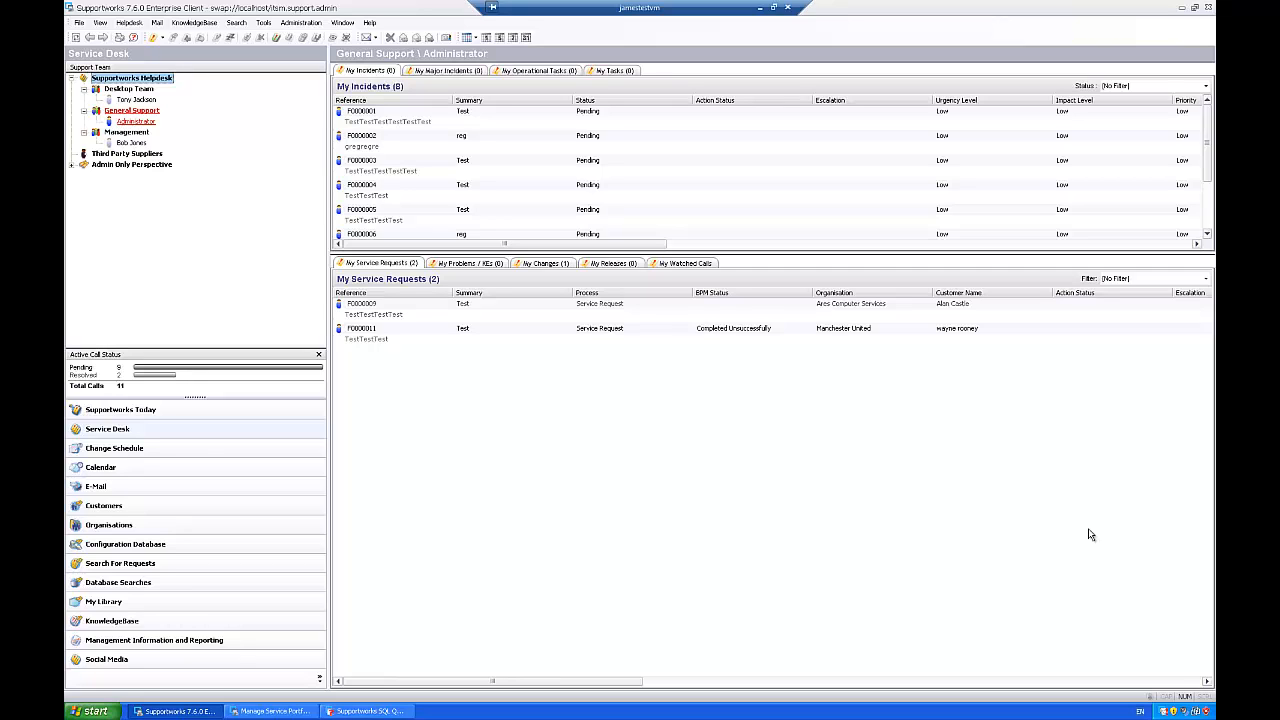
Step: Open the Process Settings and show the service processes
left_click(78, 22)
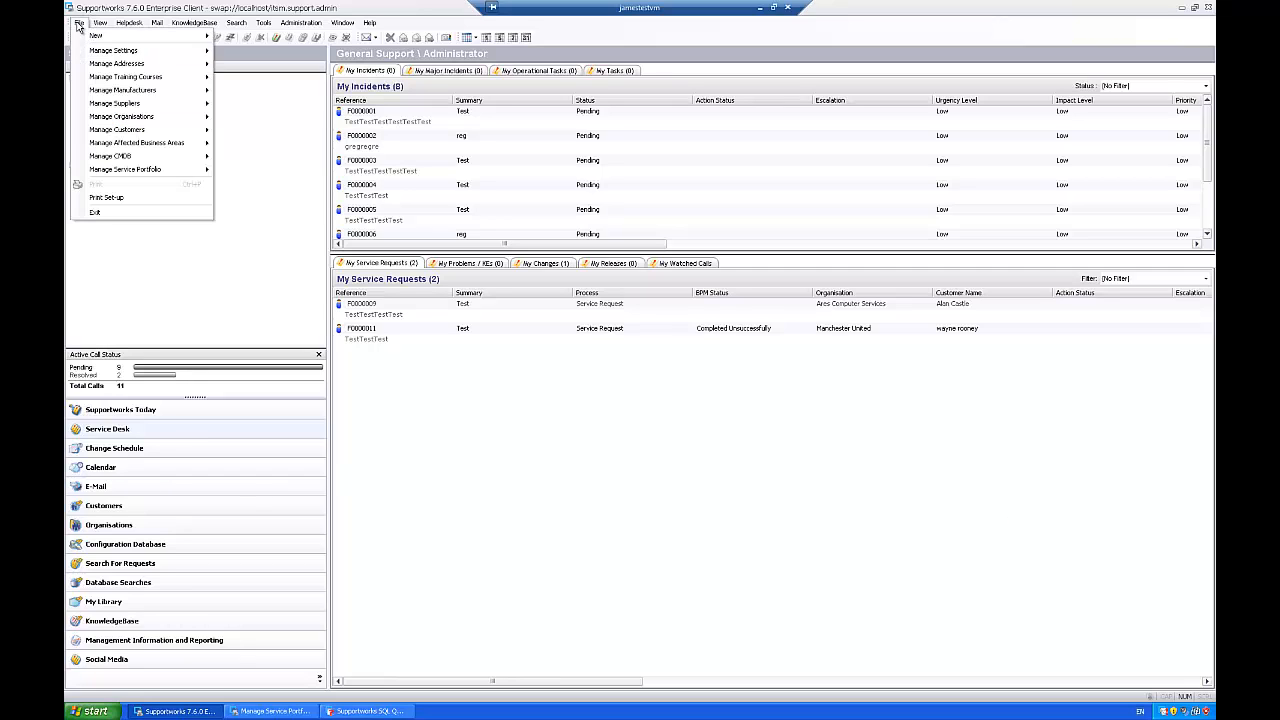
mouse_move(135, 52)
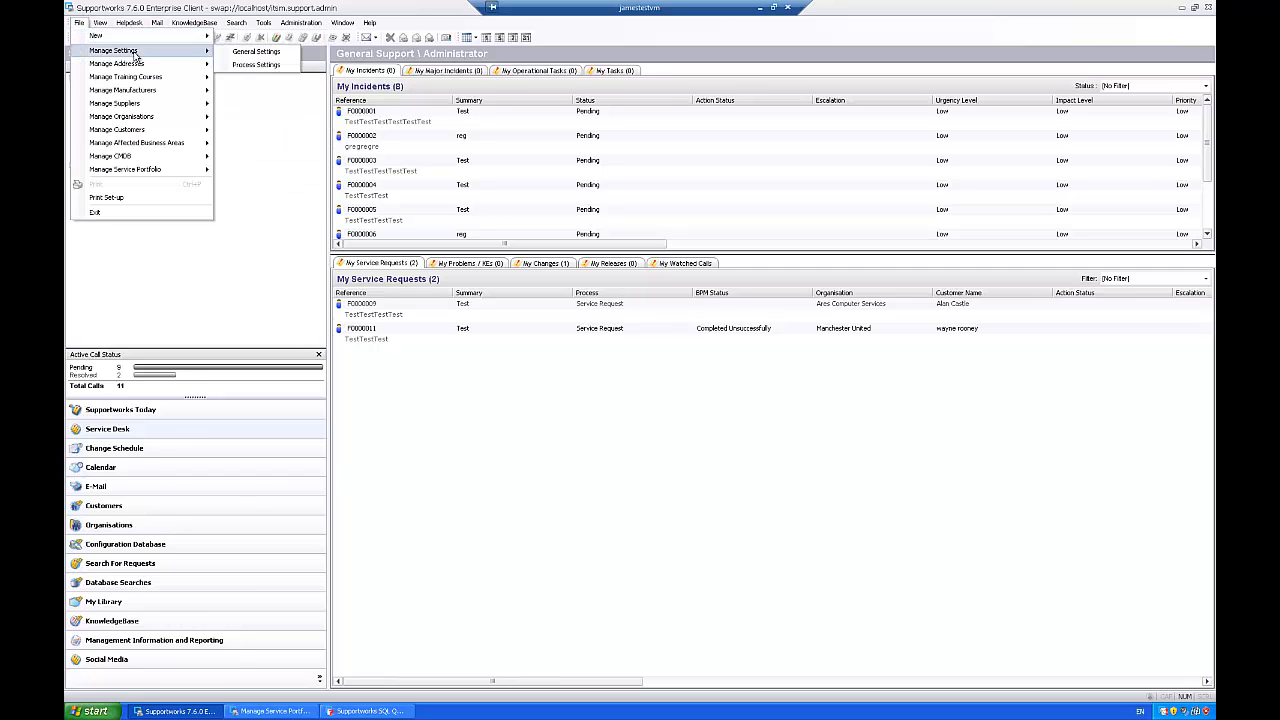
left_click(257, 65)
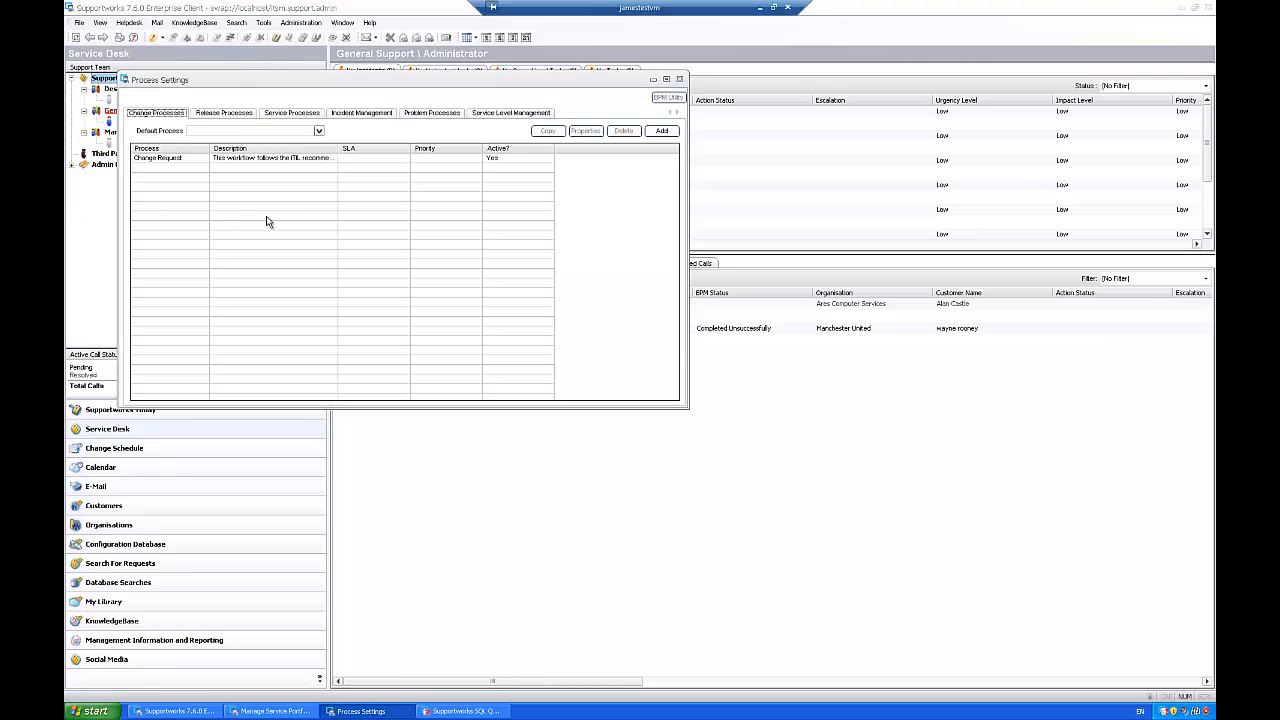
left_click(294, 113)
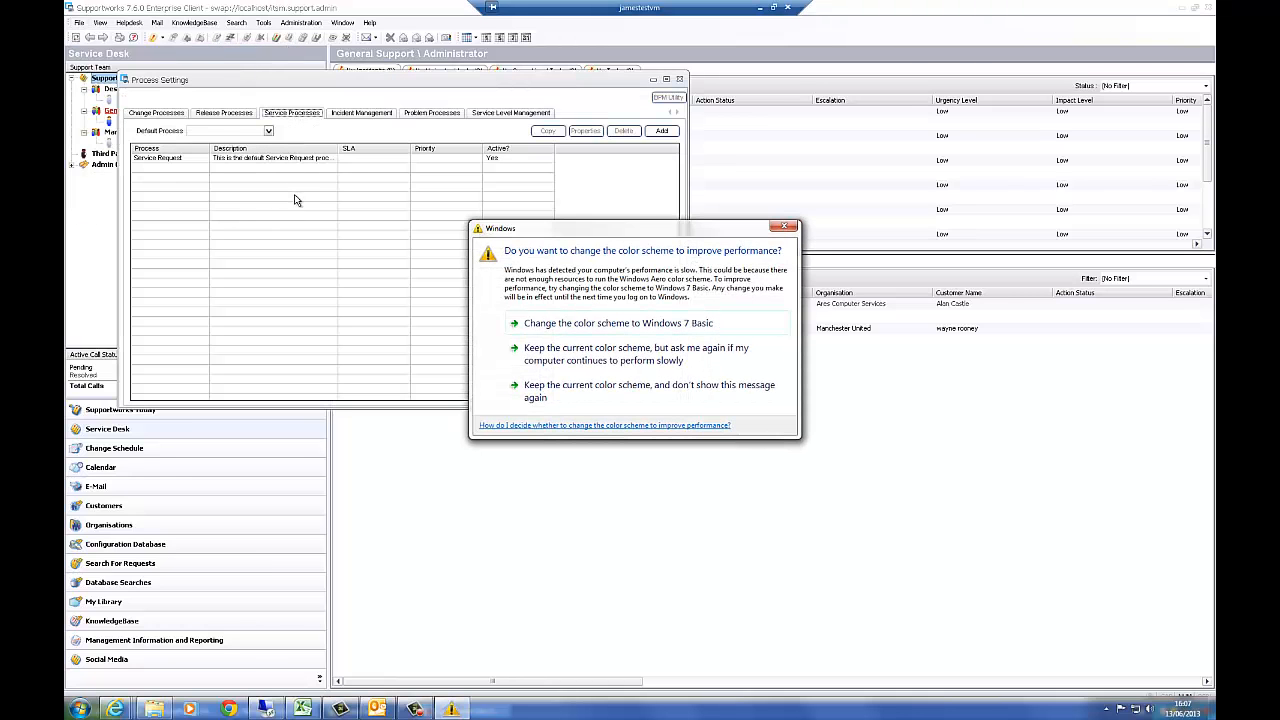
left_click(784, 228)
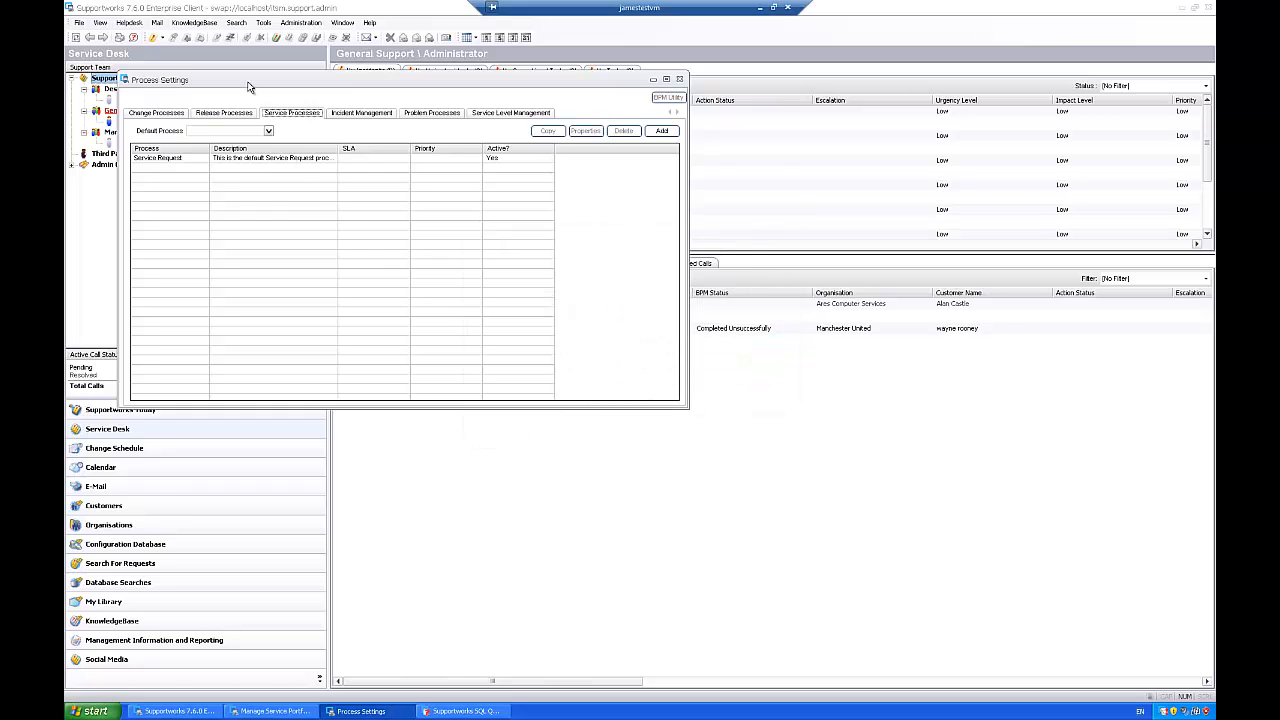
Step: Open the Service Request business process
left_click(177, 160)
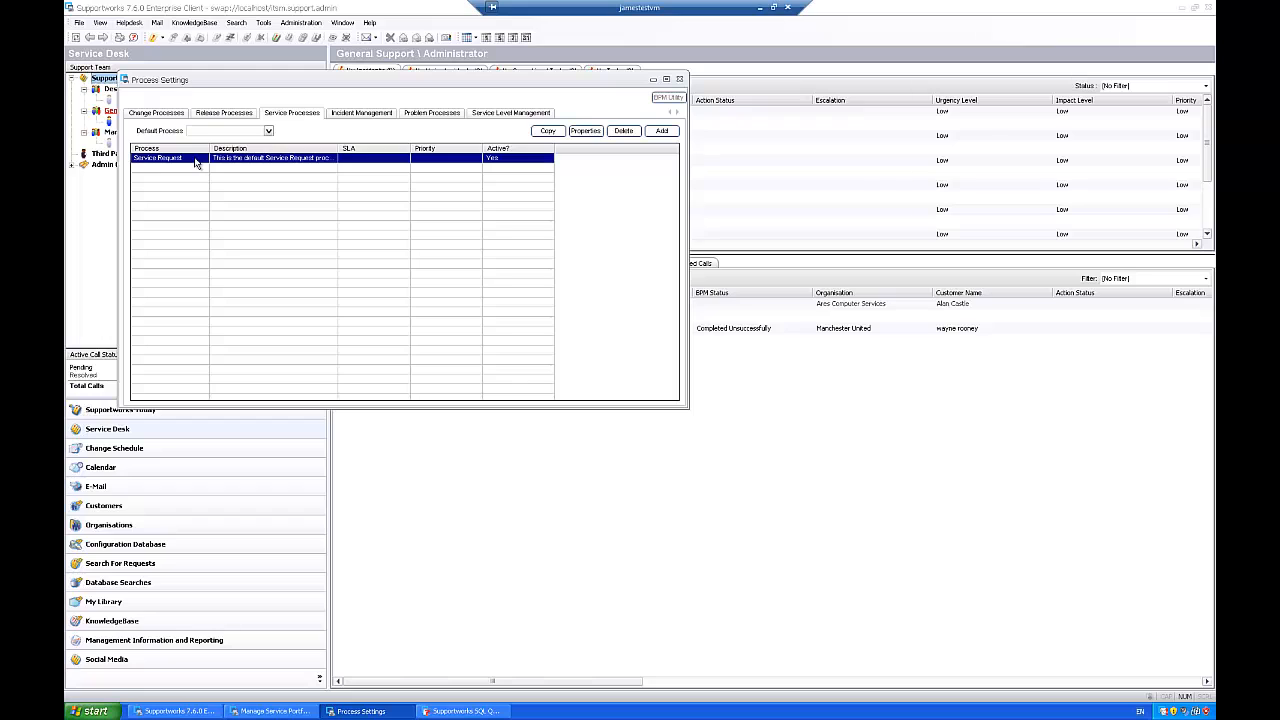
double_click(196, 163)
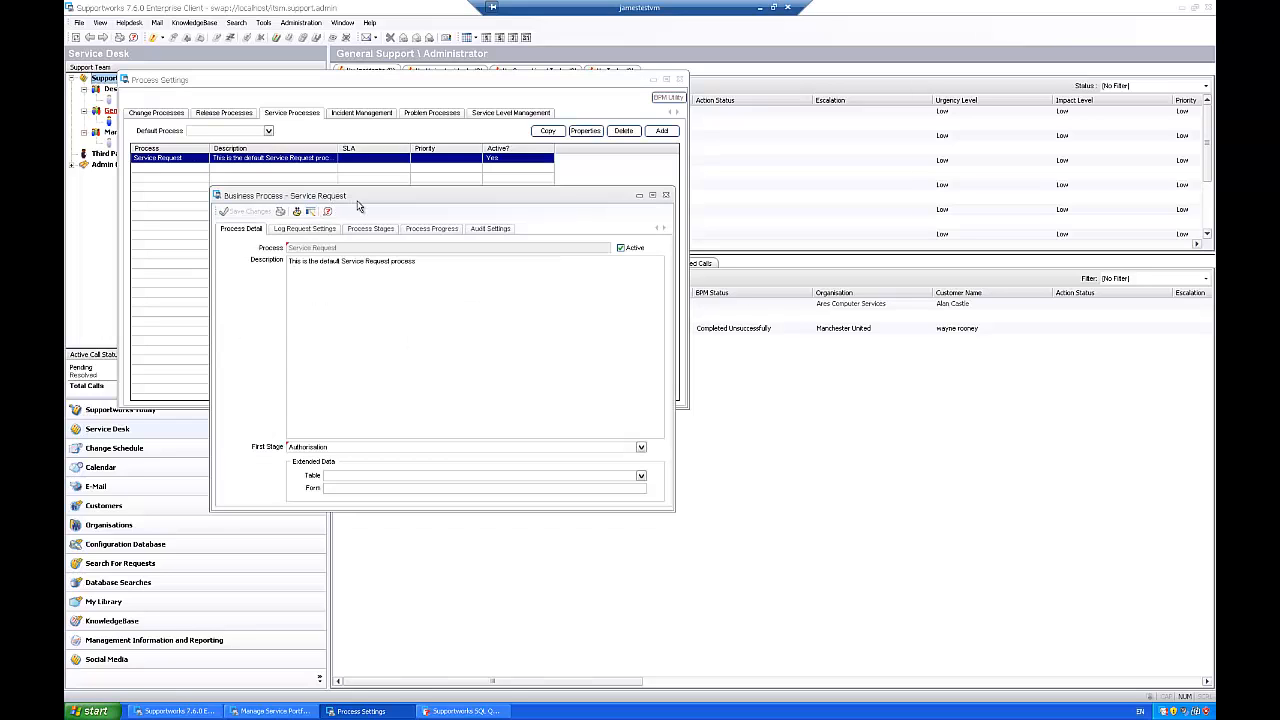
left_click_drag(366, 203, 408, 199)
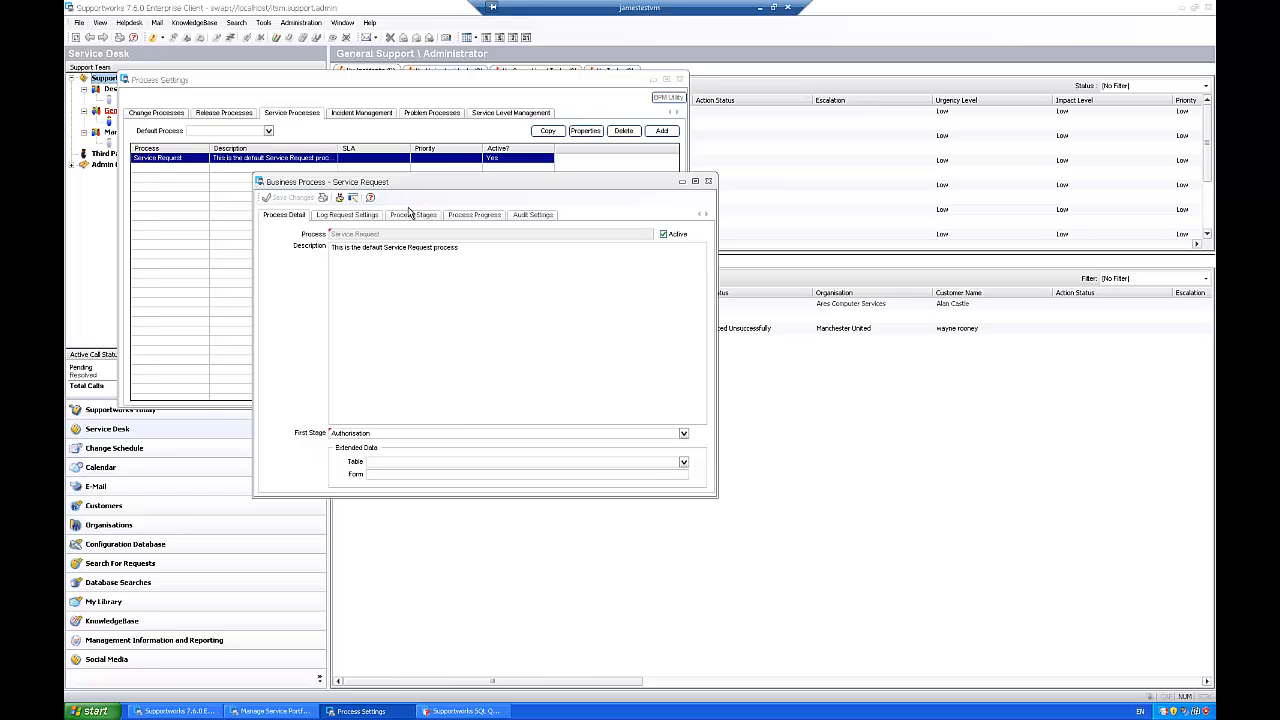
Step: Open the Authorisation process stage and review its authorisation settings and authorisers list
left_click(413, 216)
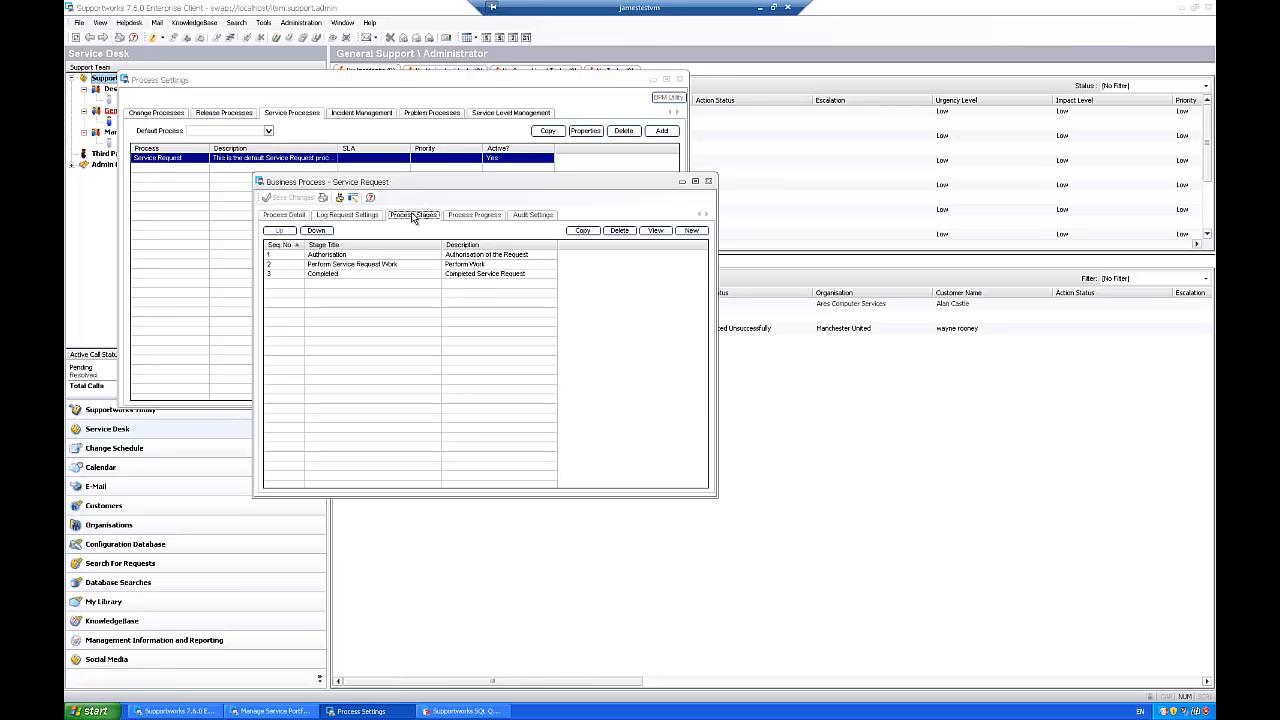
left_click(332, 257)
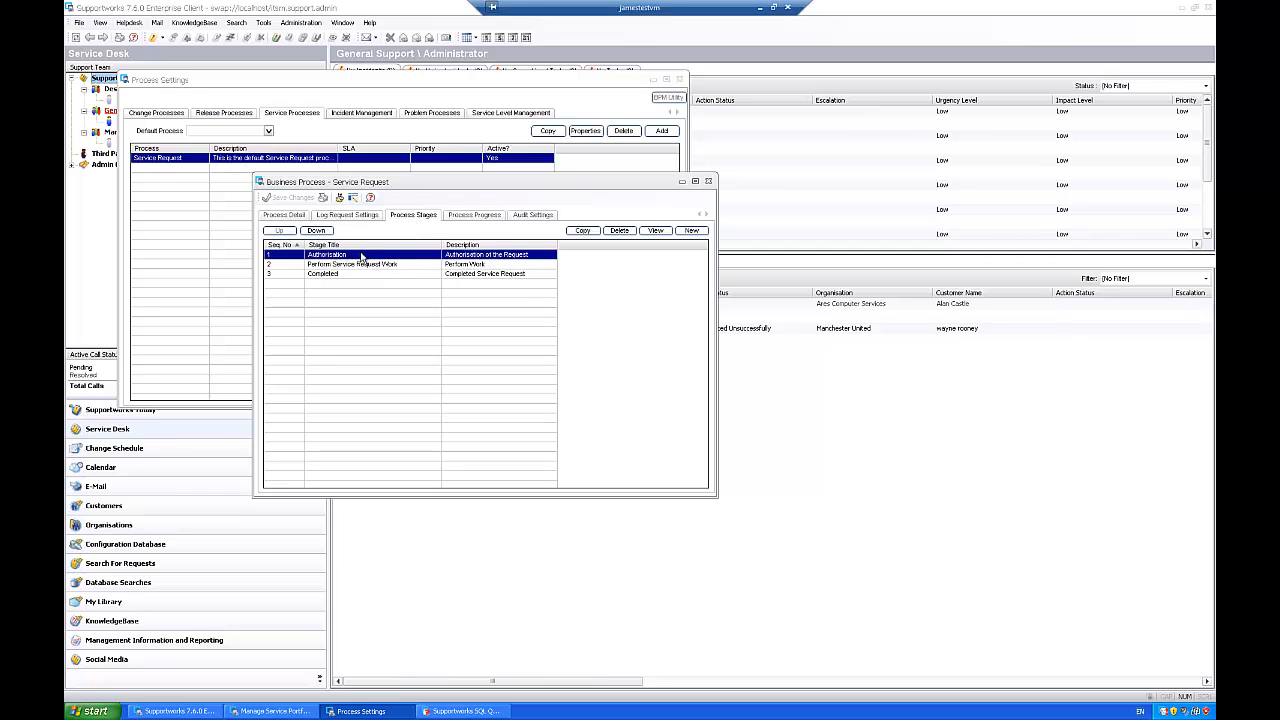
double_click(362, 255)
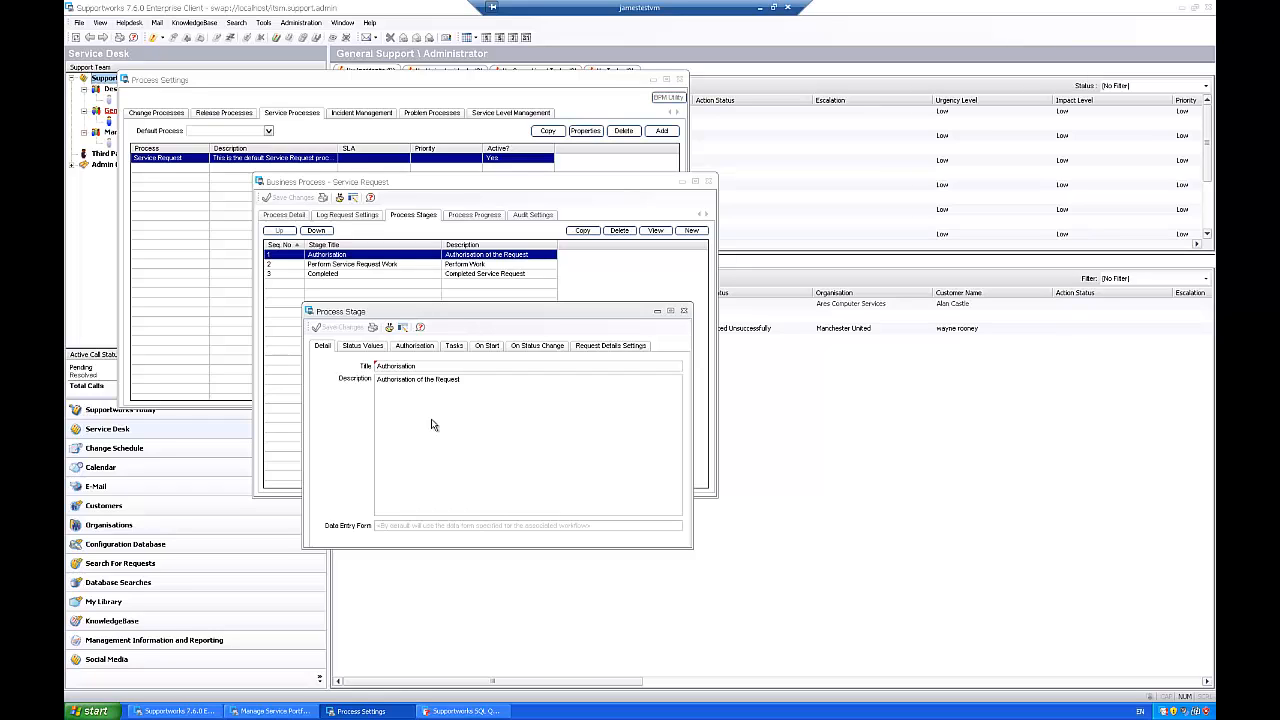
left_click(418, 347)
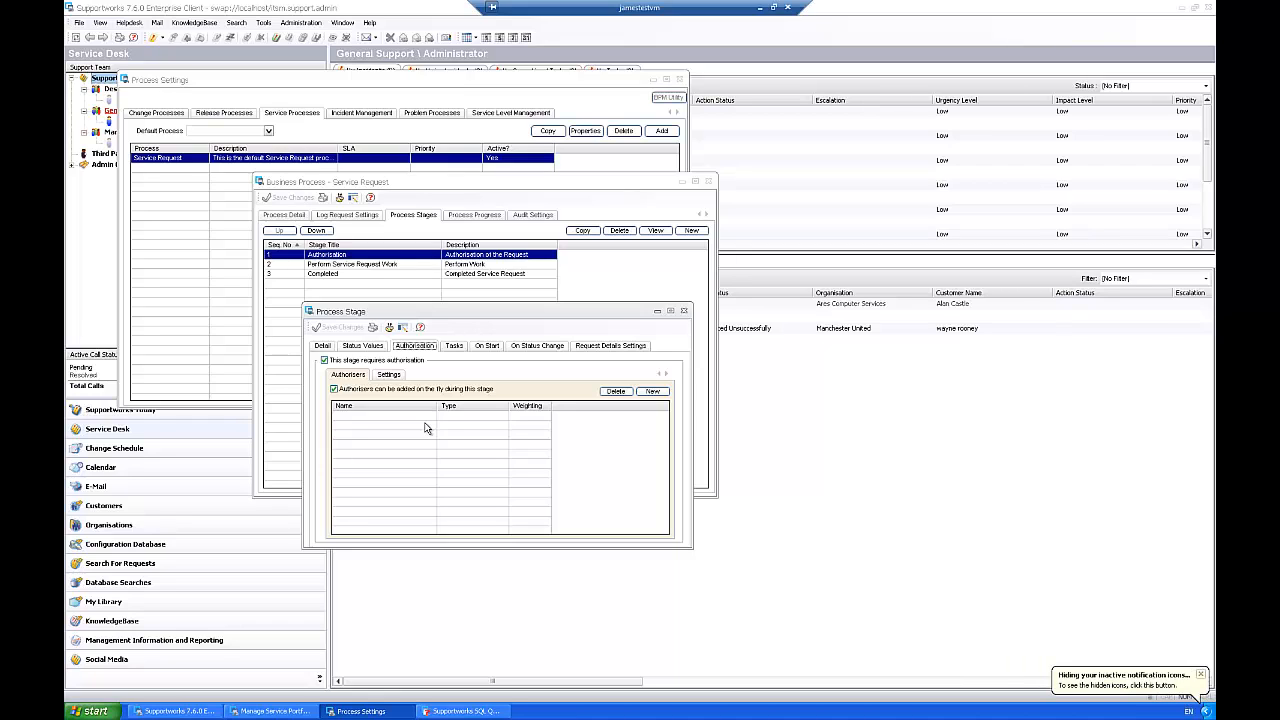
left_click(389, 375)
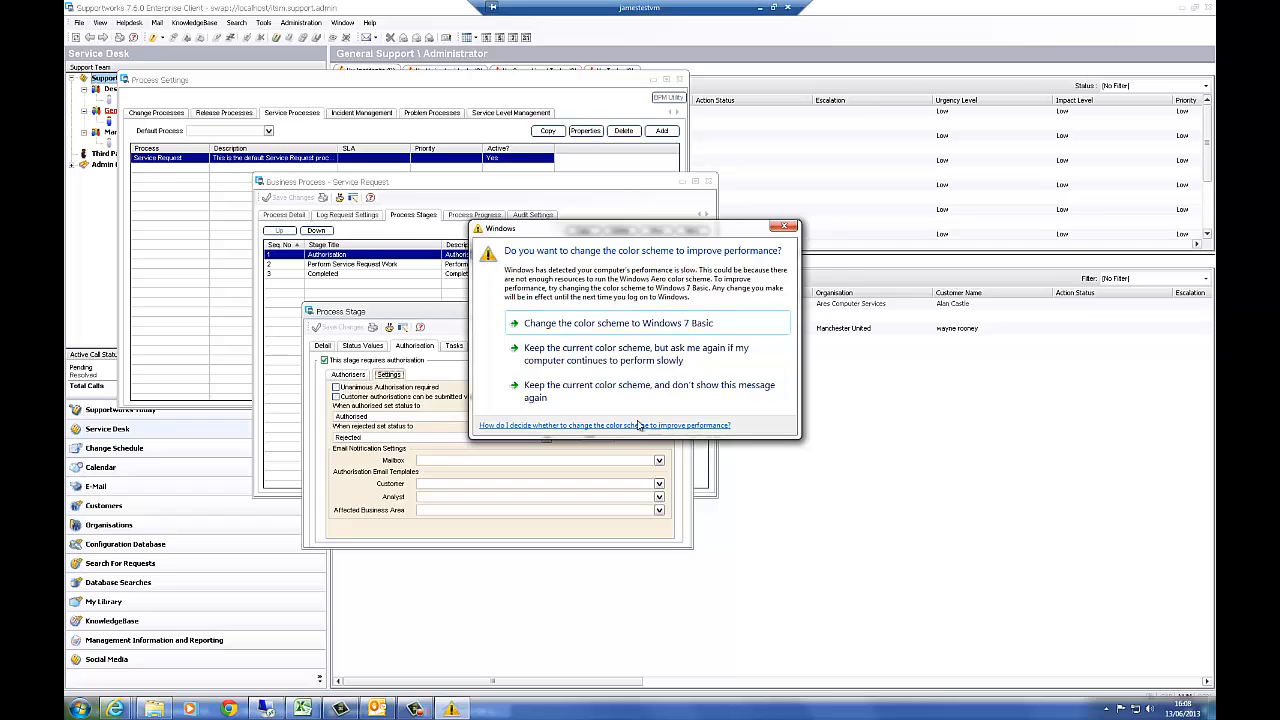
left_click(672, 378)
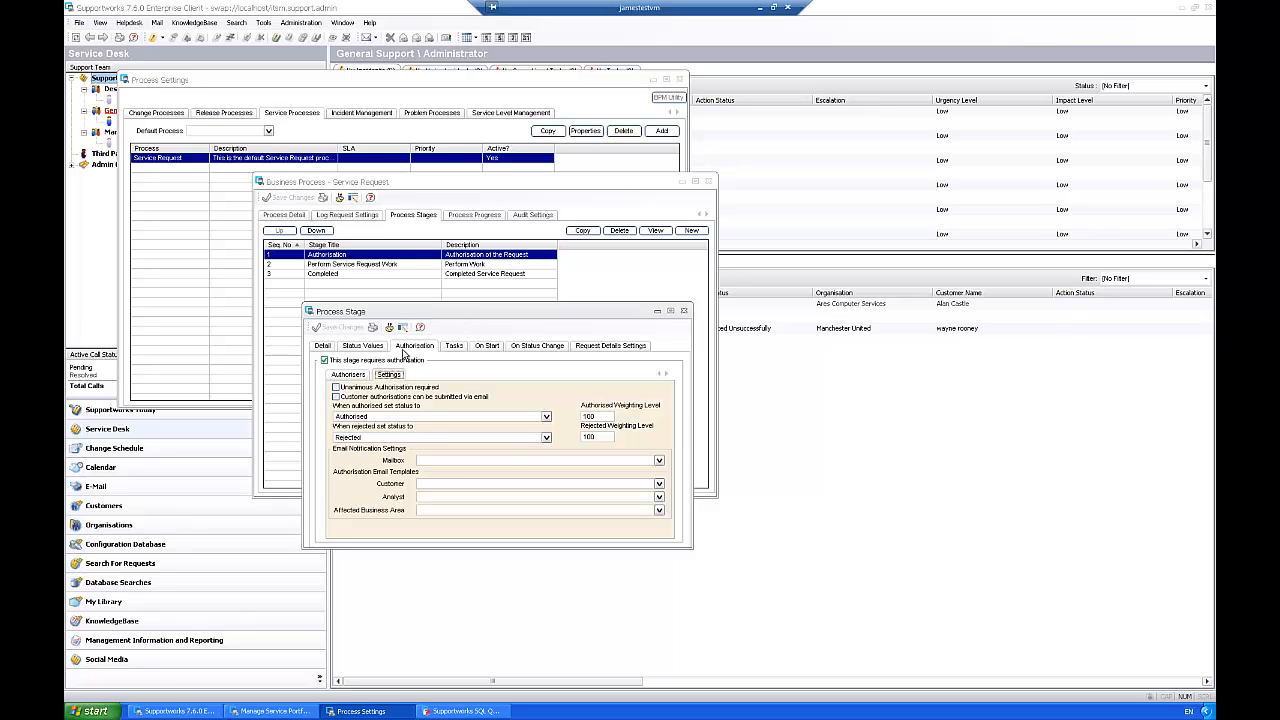
left_click(355, 378)
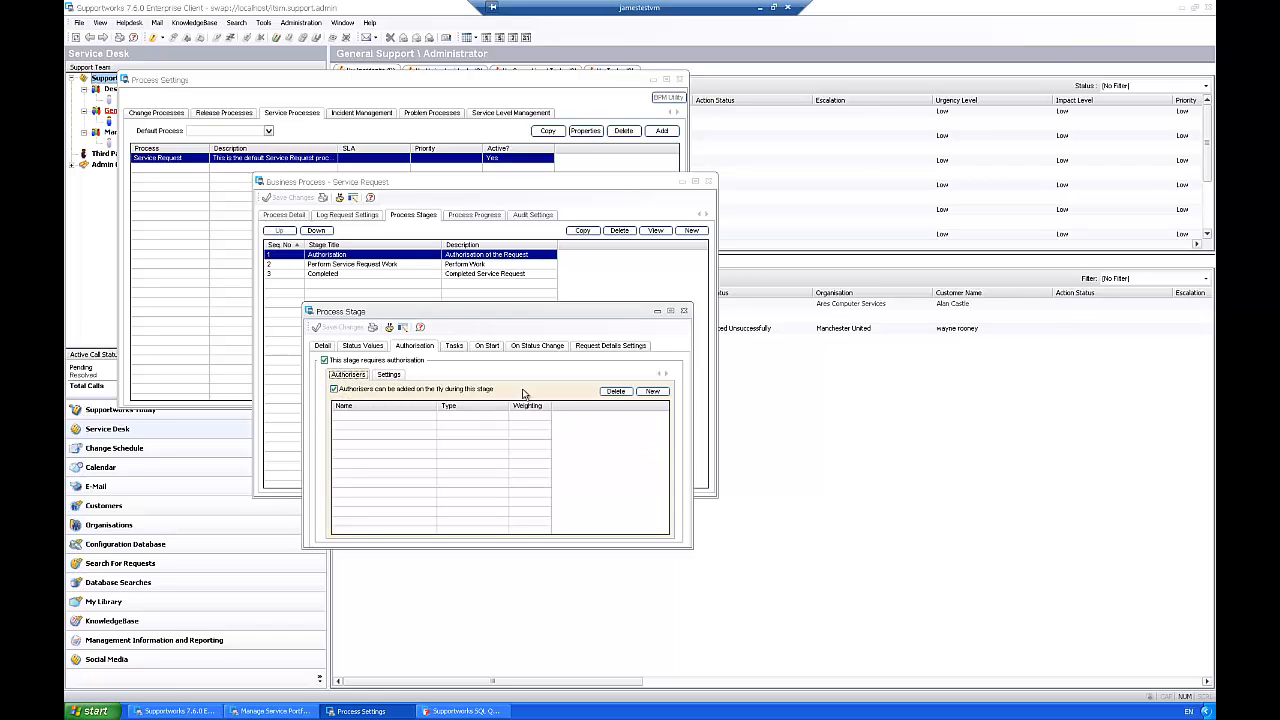
Step: Add the Management team member as an Analyst authoriser with weighting 100
left_click(650, 392)
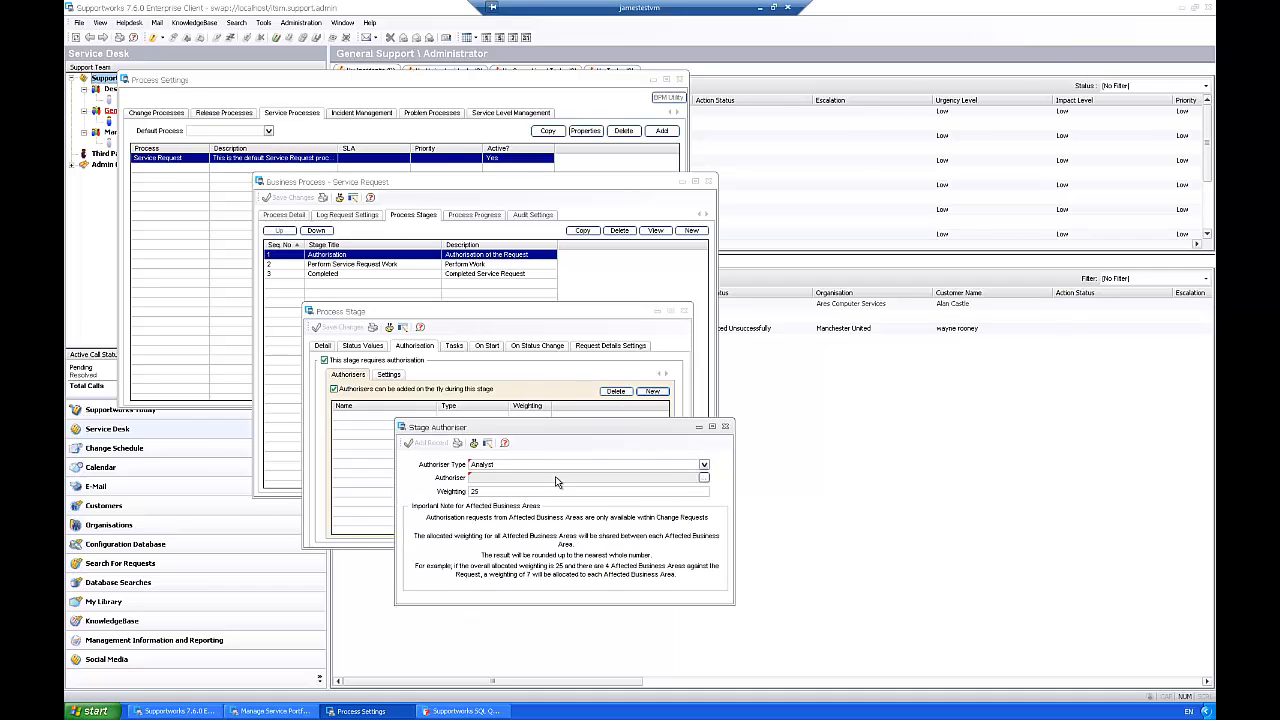
left_click(598, 488)
type("100")
left_click(705, 478)
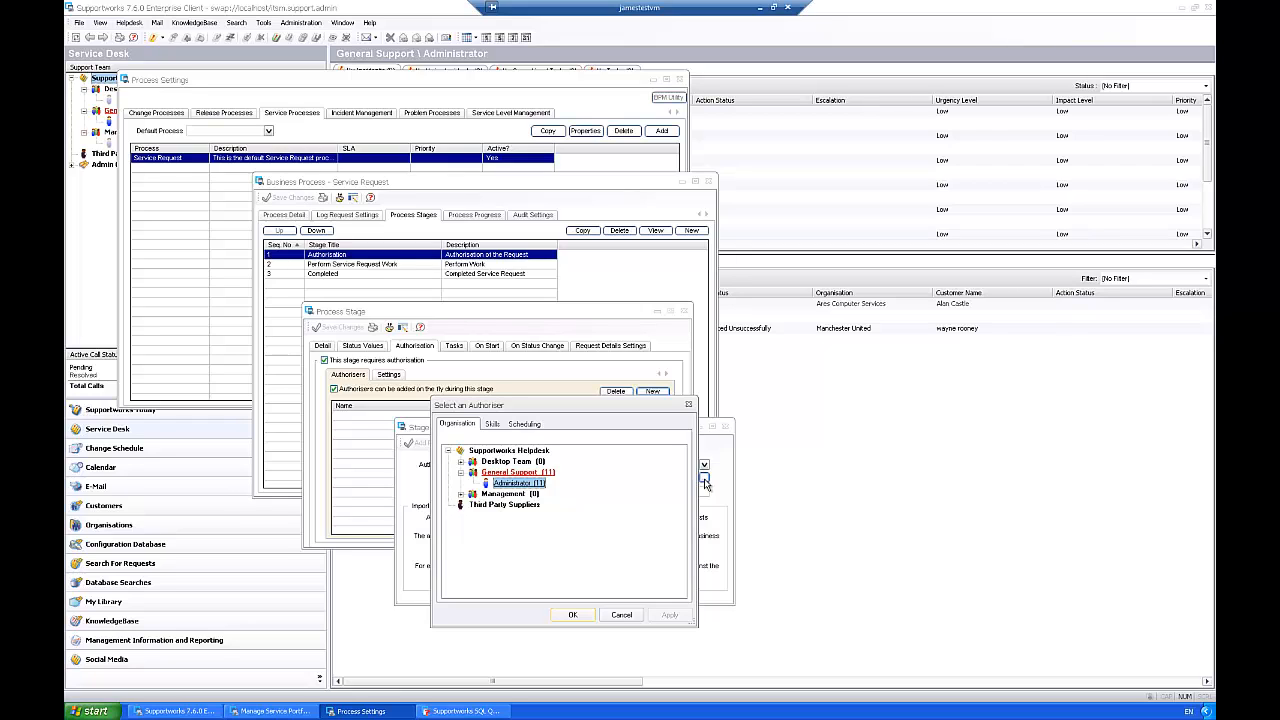
left_click(461, 495)
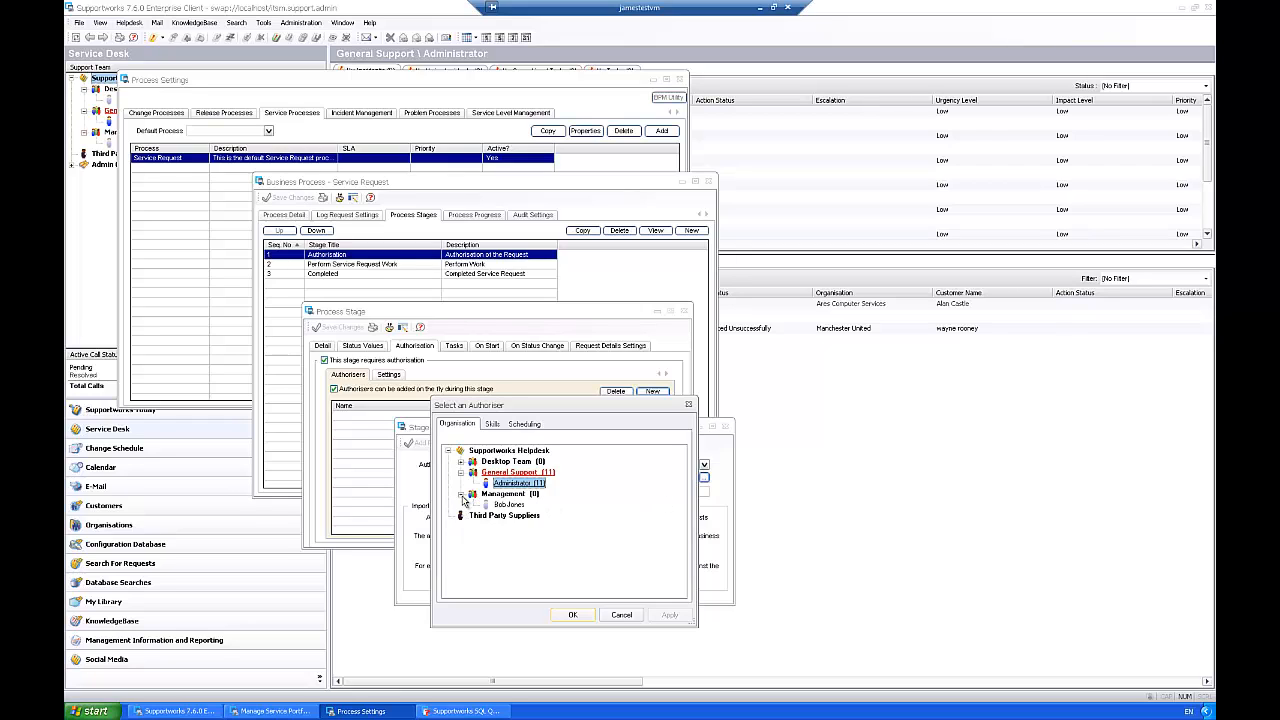
left_click(461, 462)
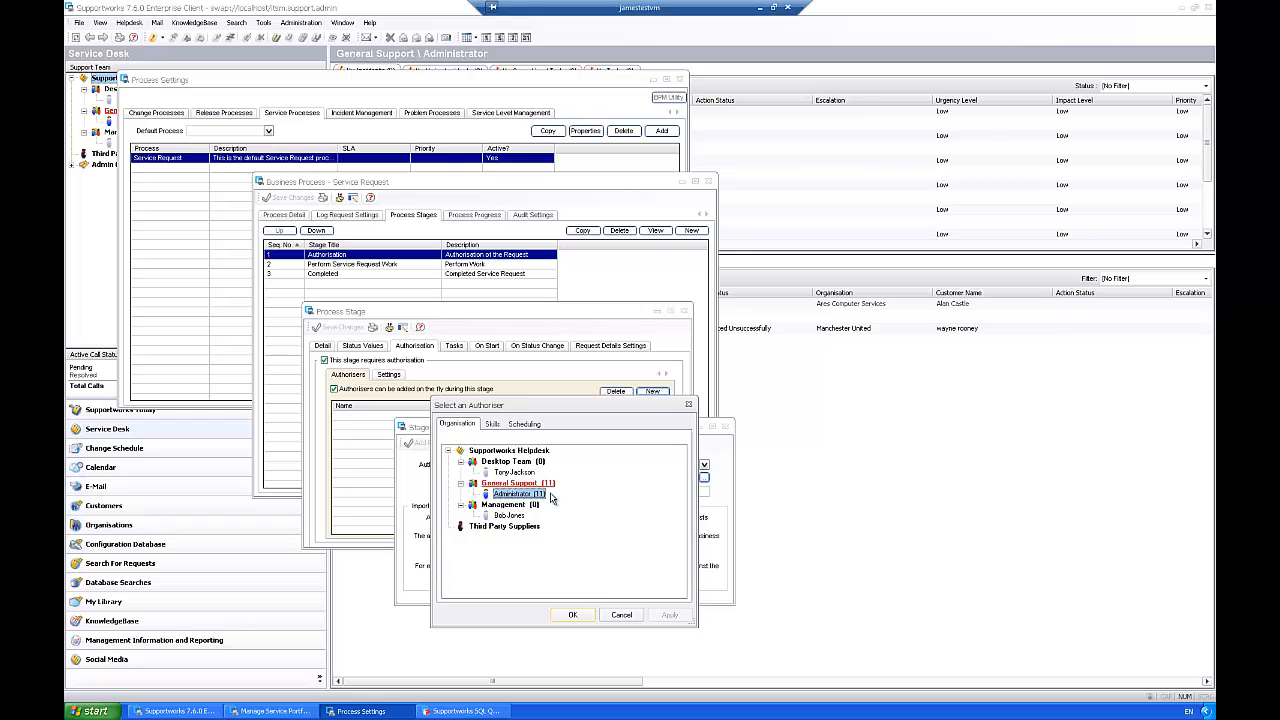
left_click(513, 472)
left_click(512, 515)
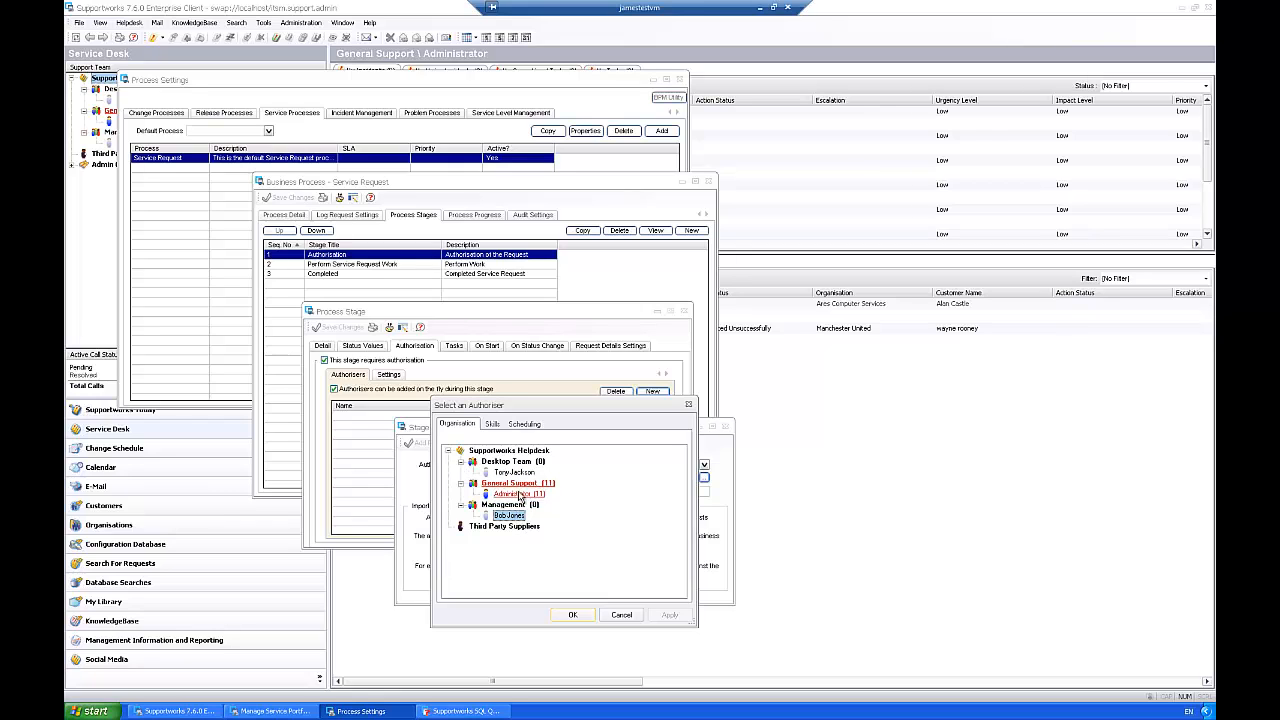
left_click(513, 472)
left_click(512, 515)
left_click(572, 614)
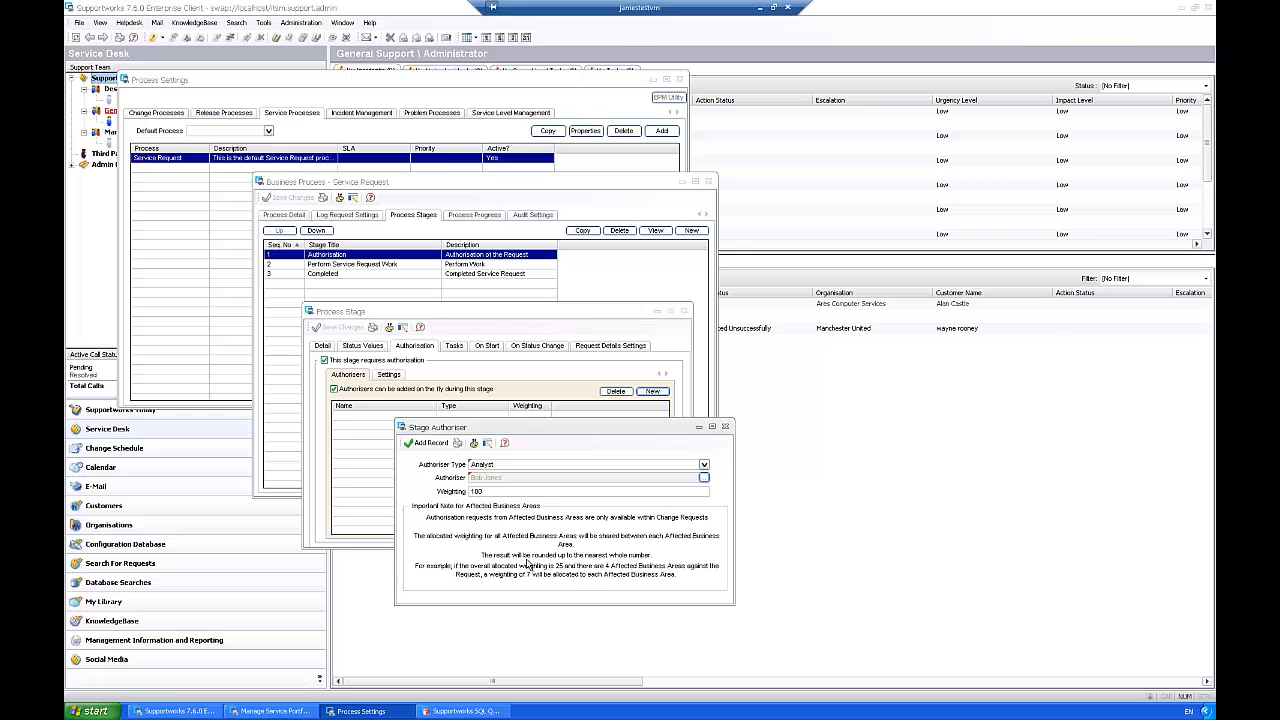
left_click(428, 443)
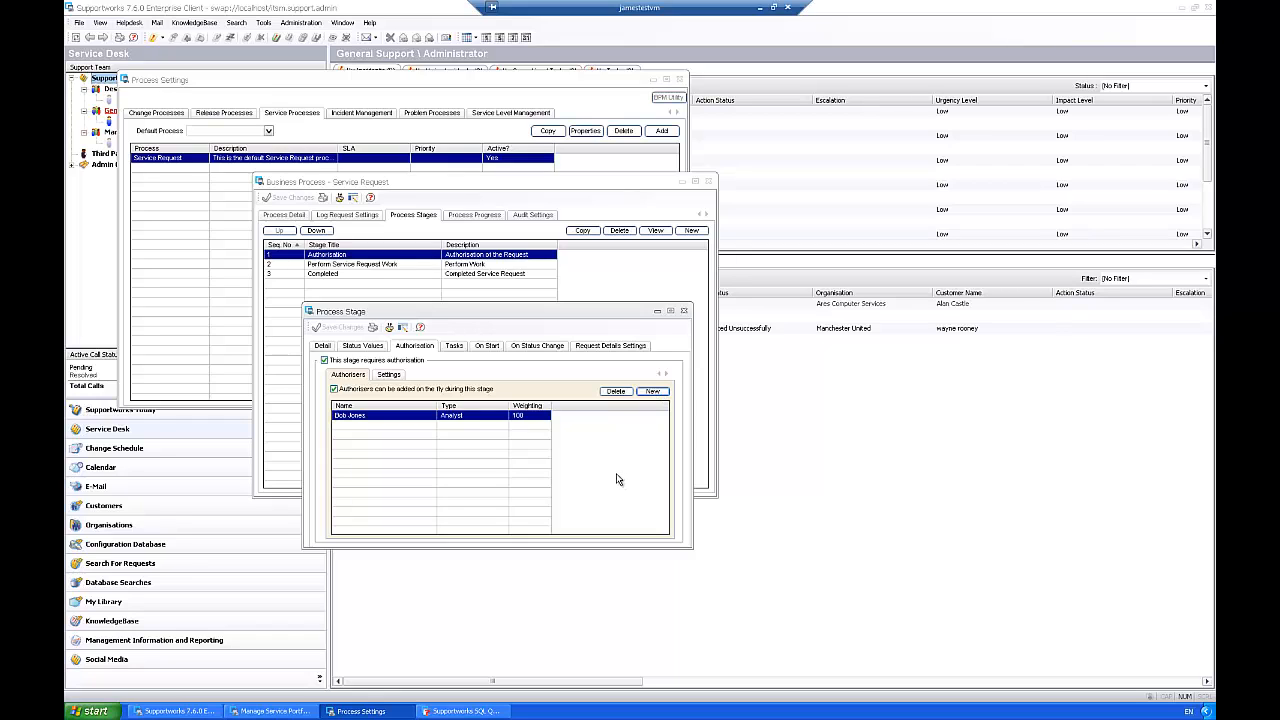
Step: Add the Desktop Team member as a second Analyst authoriser with weighting 100
left_click(652, 391)
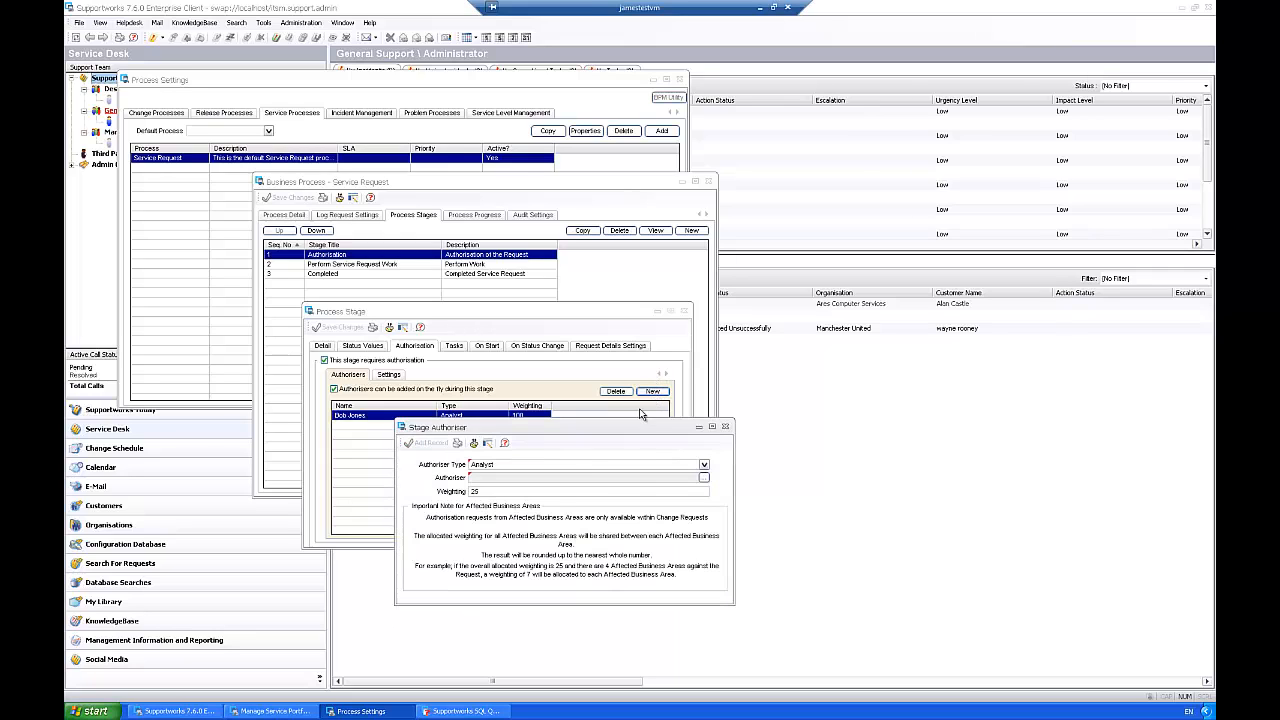
left_click(704, 478)
left_click(460, 461)
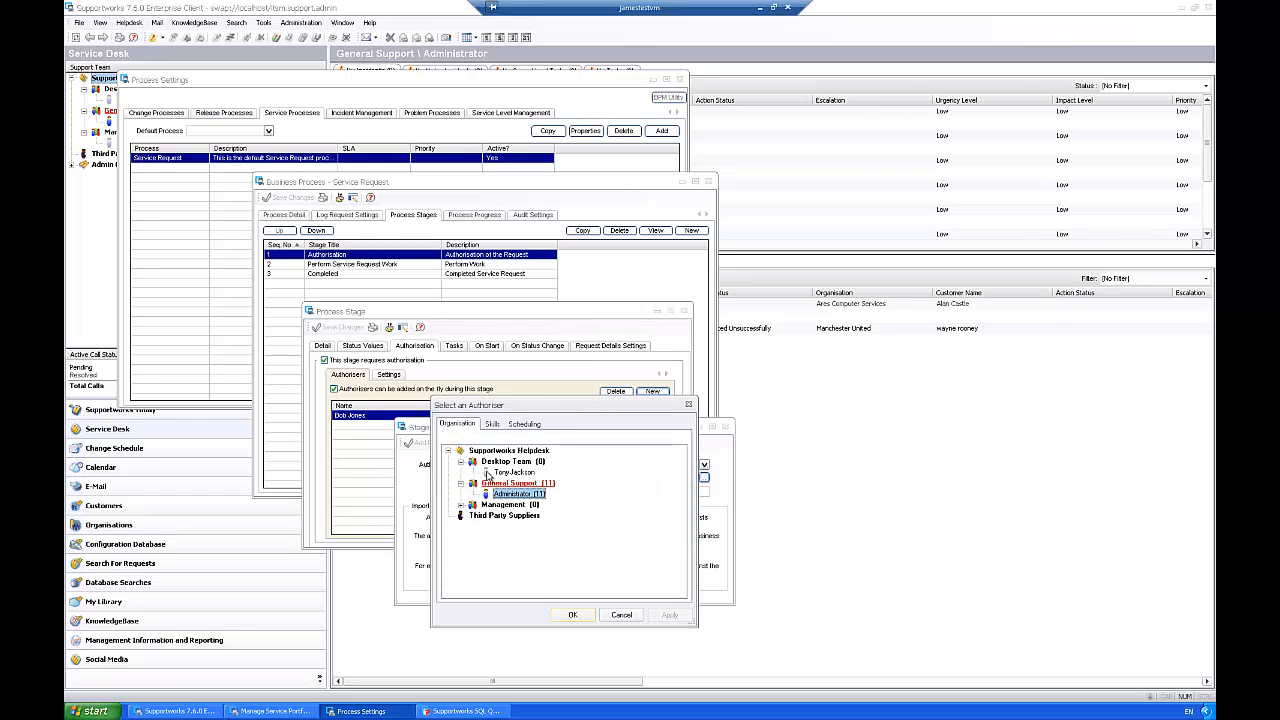
left_click(513, 472)
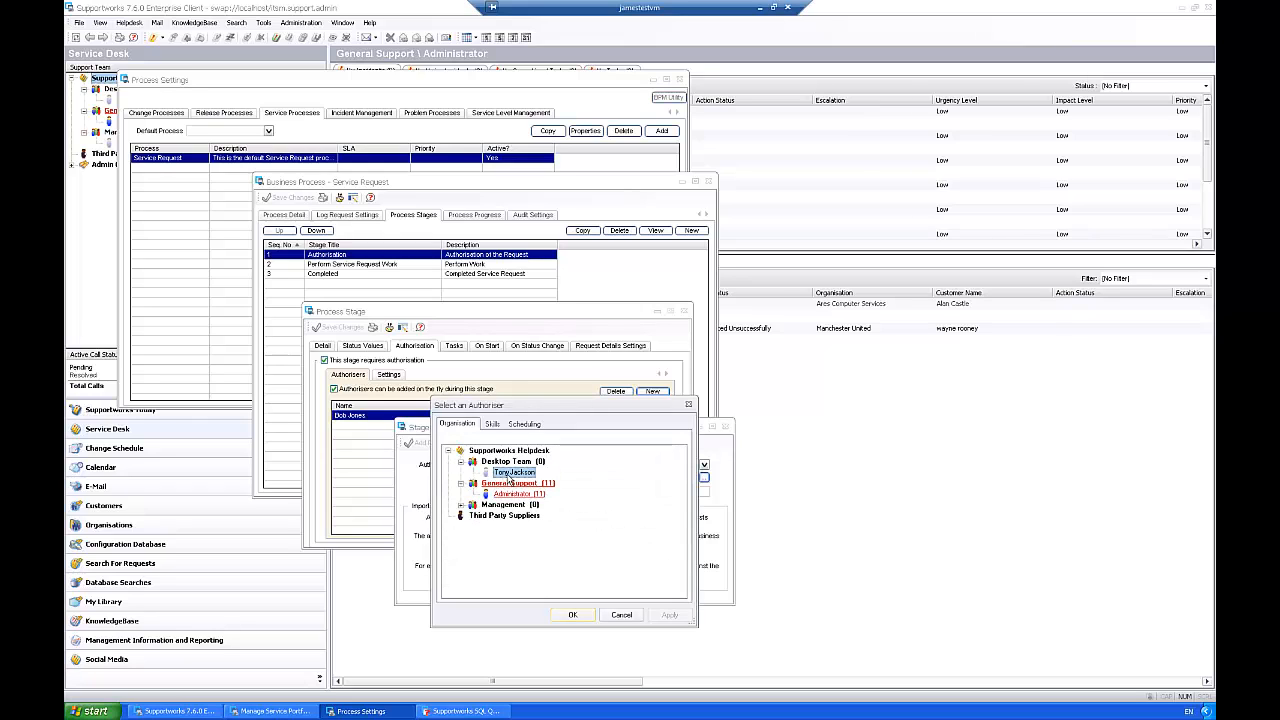
left_click(570, 618)
double_click(492, 491)
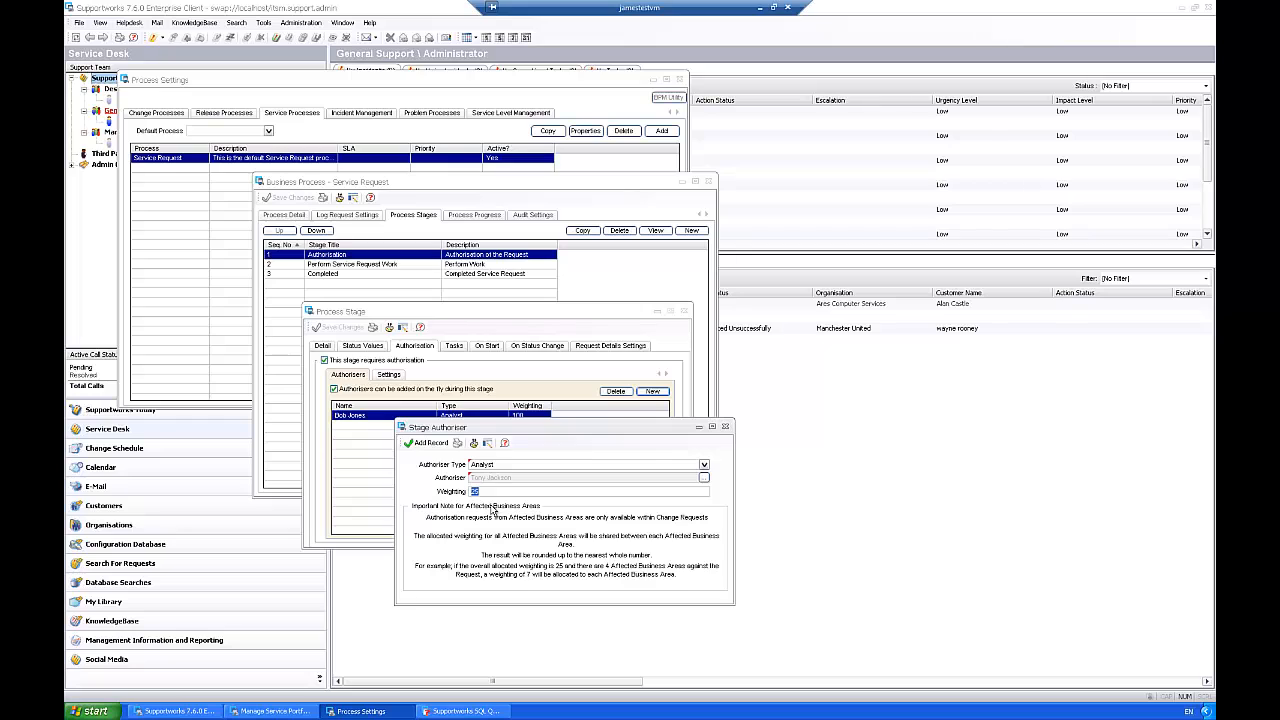
type("100")
left_click(432, 443)
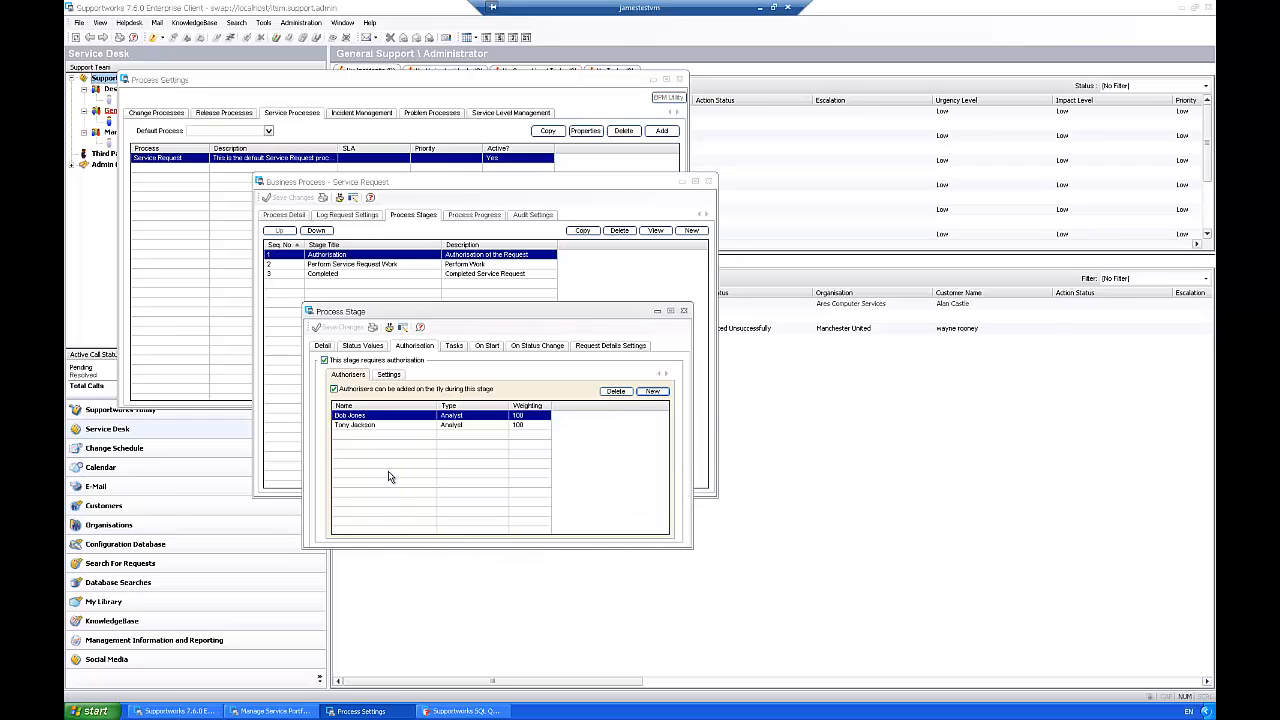
Step: Add a Customer's Manager authoriser with weighting 100
left_click(650, 392)
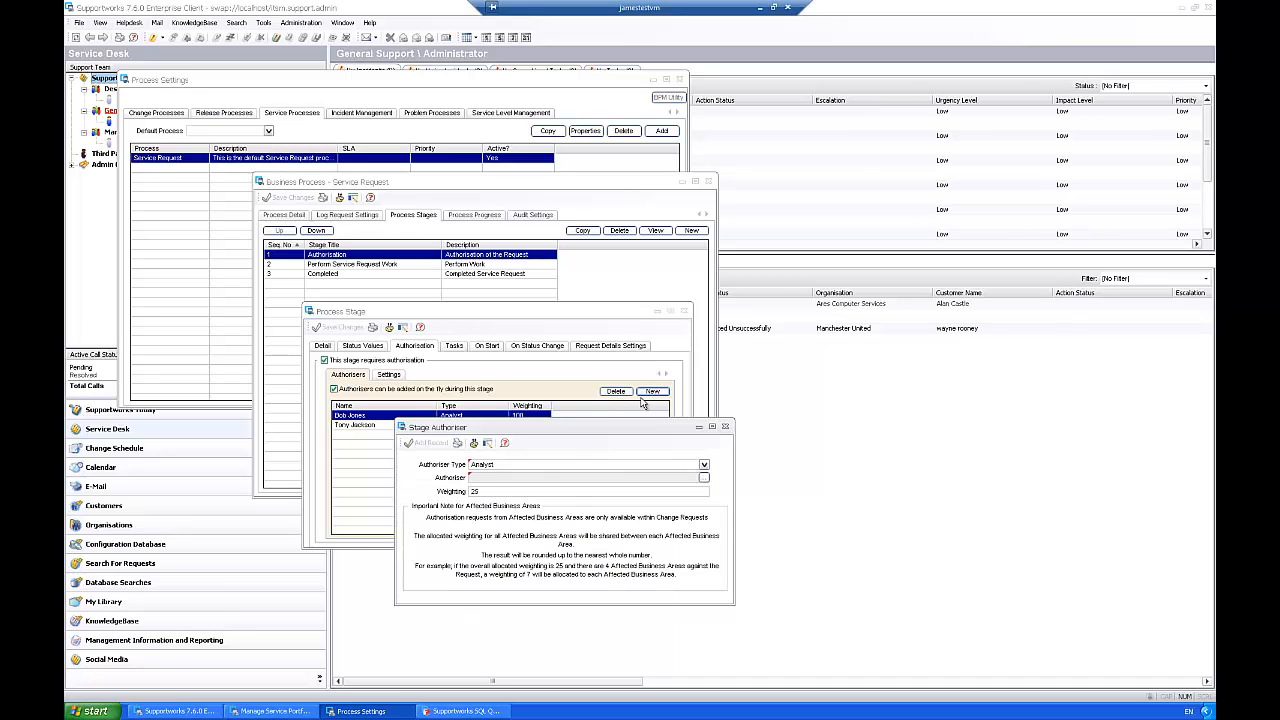
left_click(497, 465)
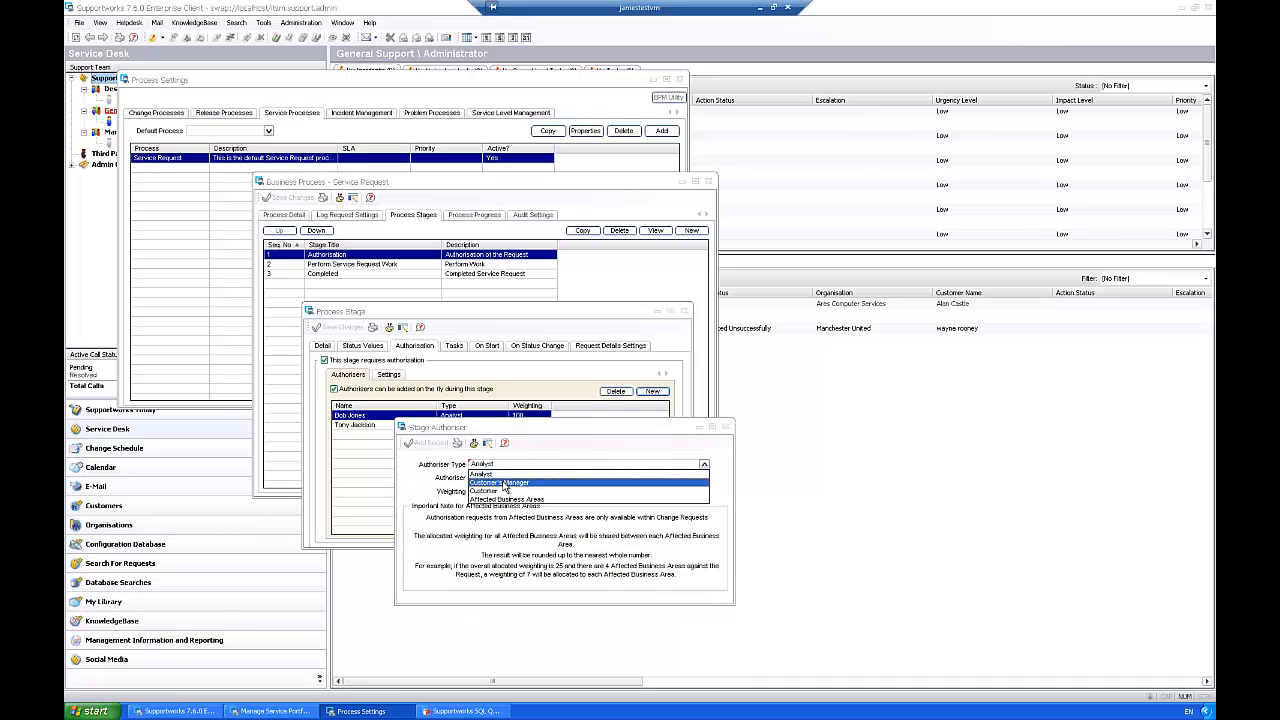
left_click(500, 482)
double_click(494, 492)
type("100")
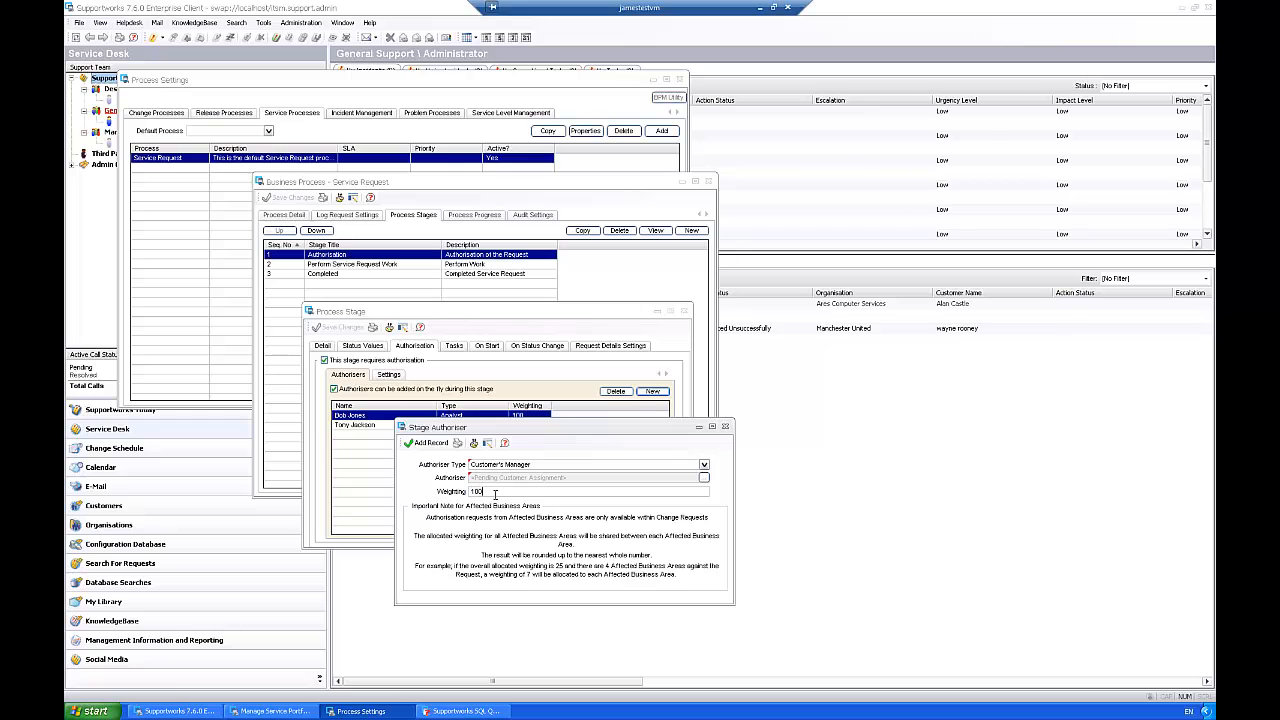
left_click(430, 444)
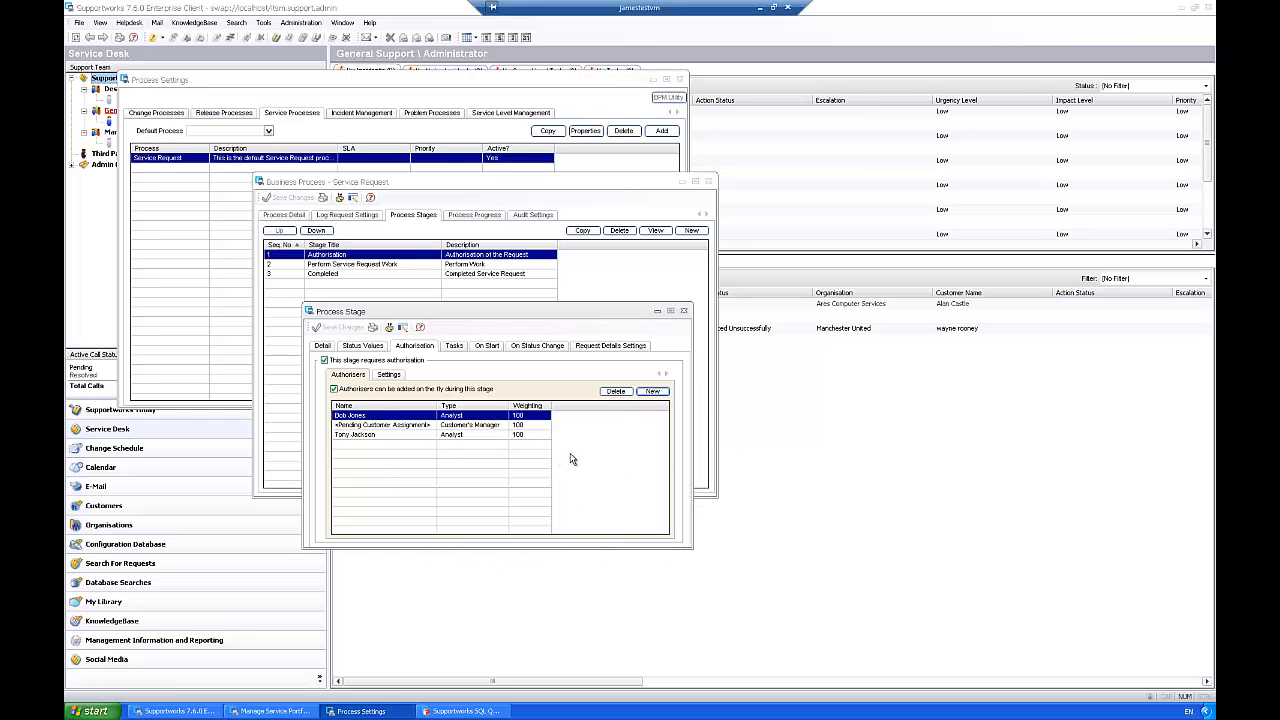
Step: Enable Unanimous Authorisation required in the stage's authorisation settings
left_click(389, 376)
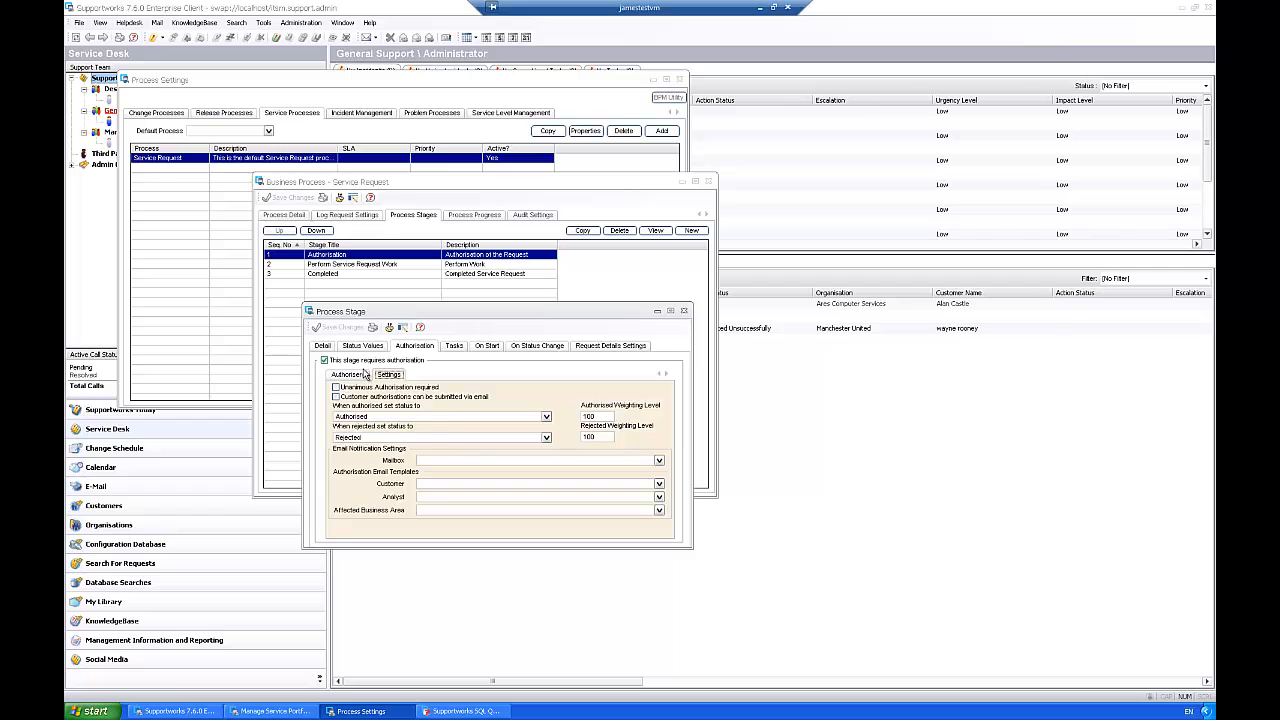
left_click(359, 376)
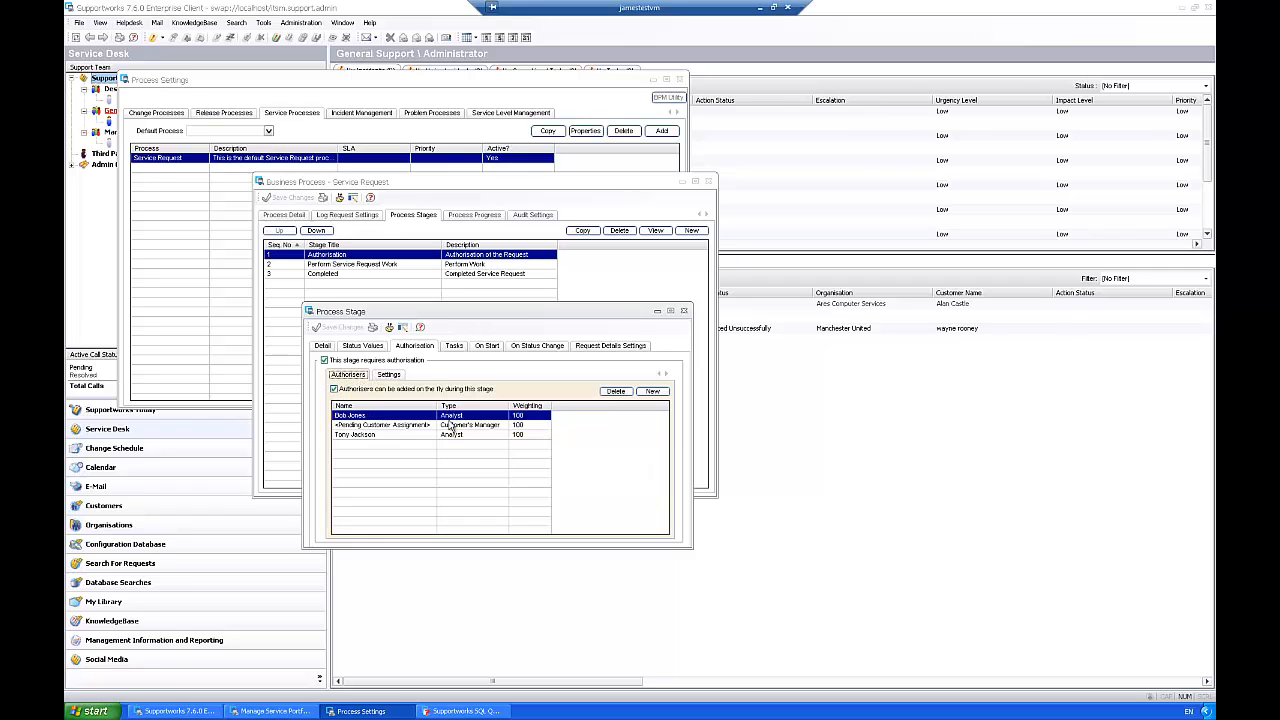
left_click(389, 376)
left_click_drag(604, 437, 571, 438)
left_click(602, 437)
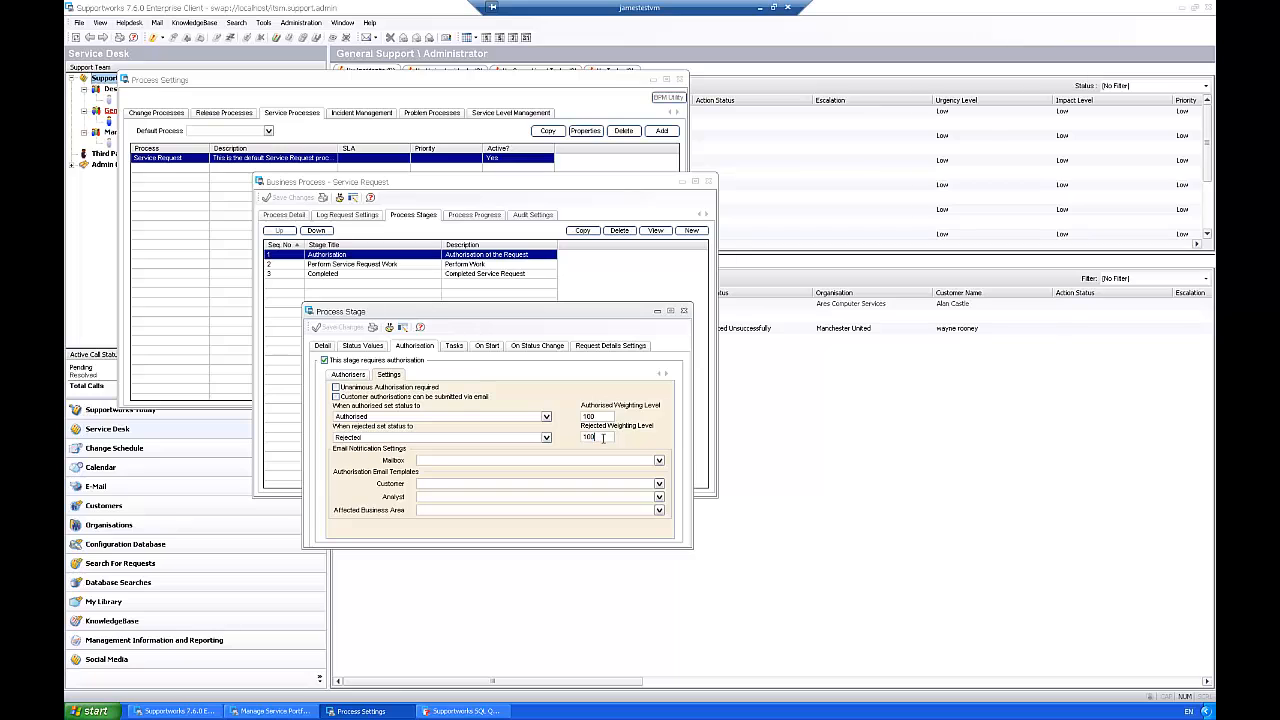
left_click(337, 387)
Step: Set the status on authorisation to Authorised, save the stage, and close the process settings windows
left_click(546, 416)
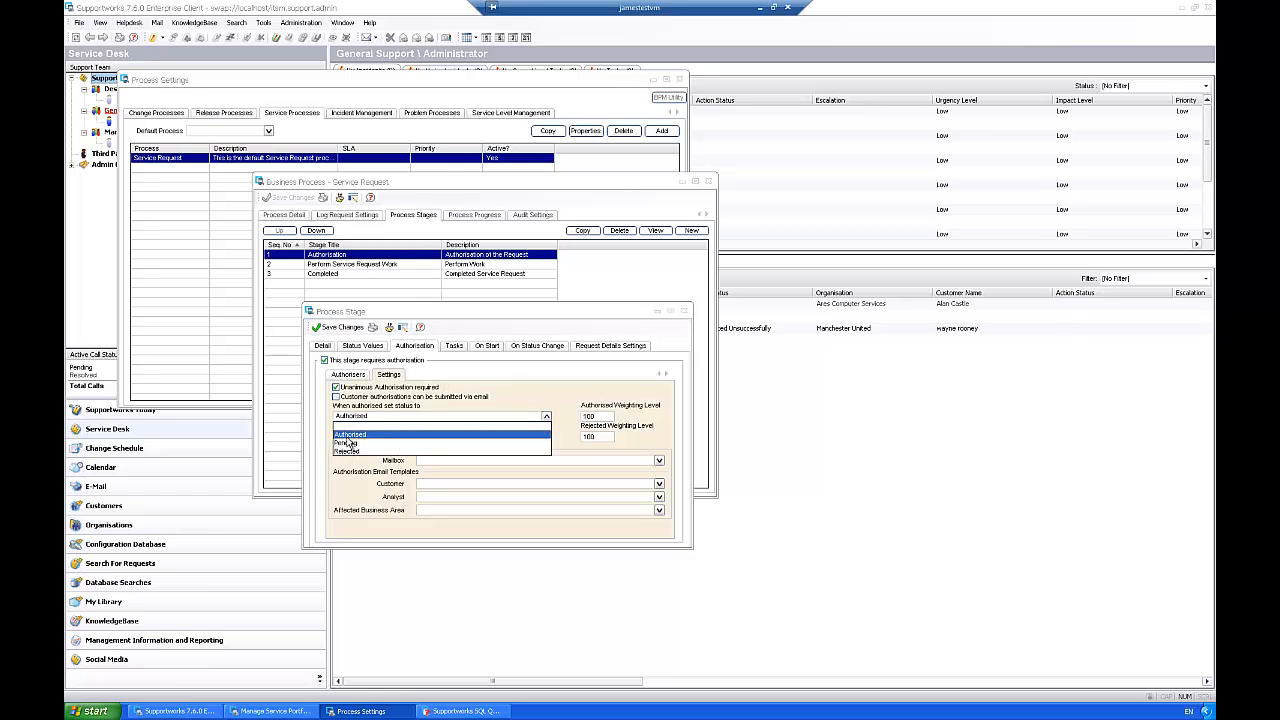
left_click(396, 432)
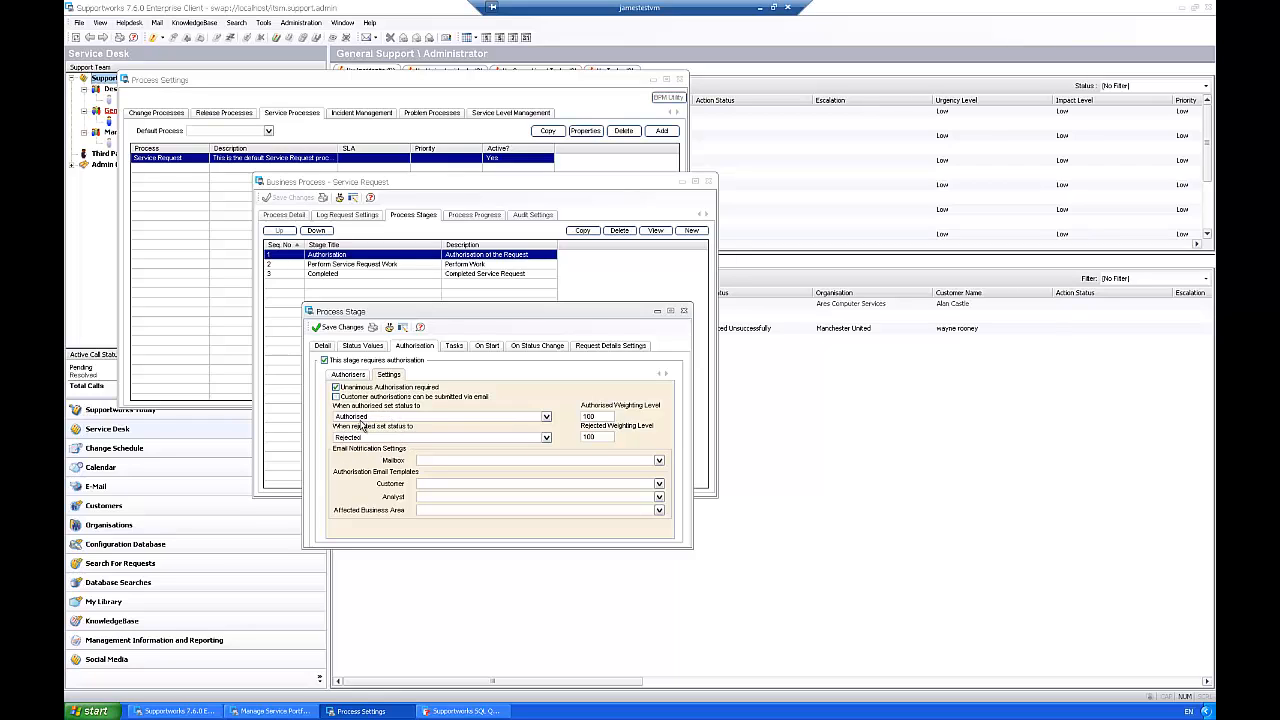
left_click(337, 328)
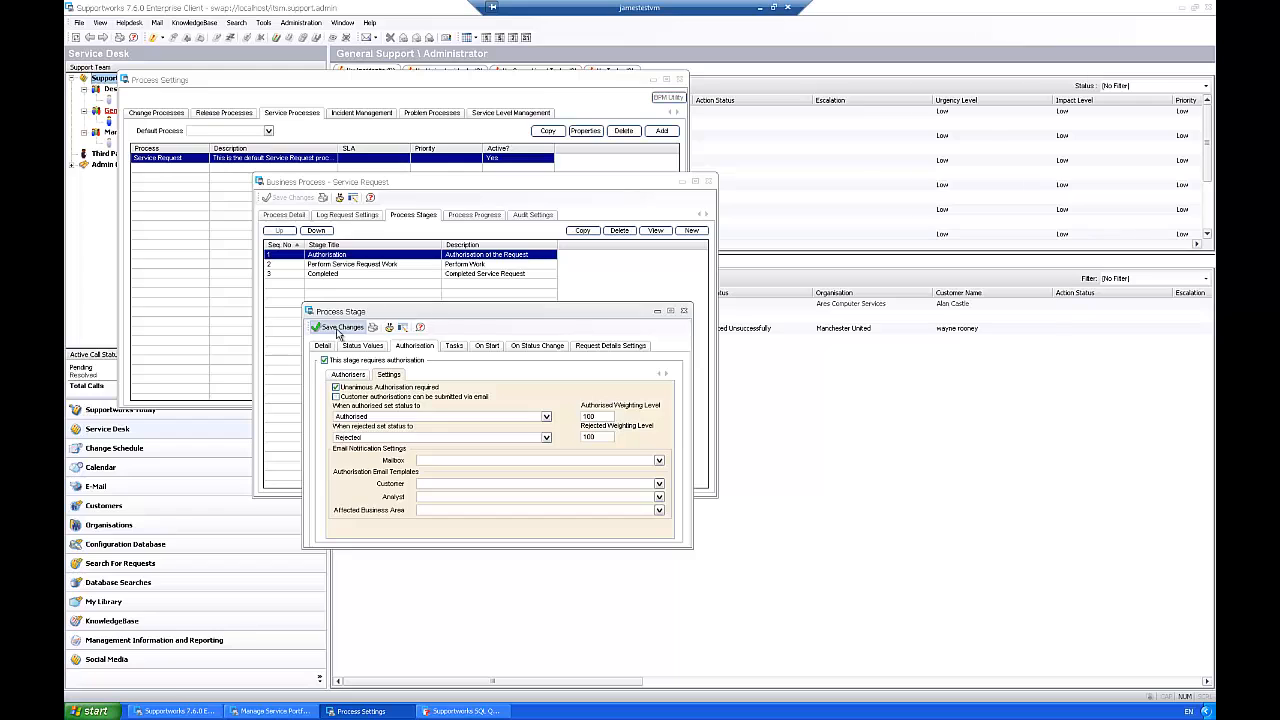
left_click(708, 181)
left_click(679, 79)
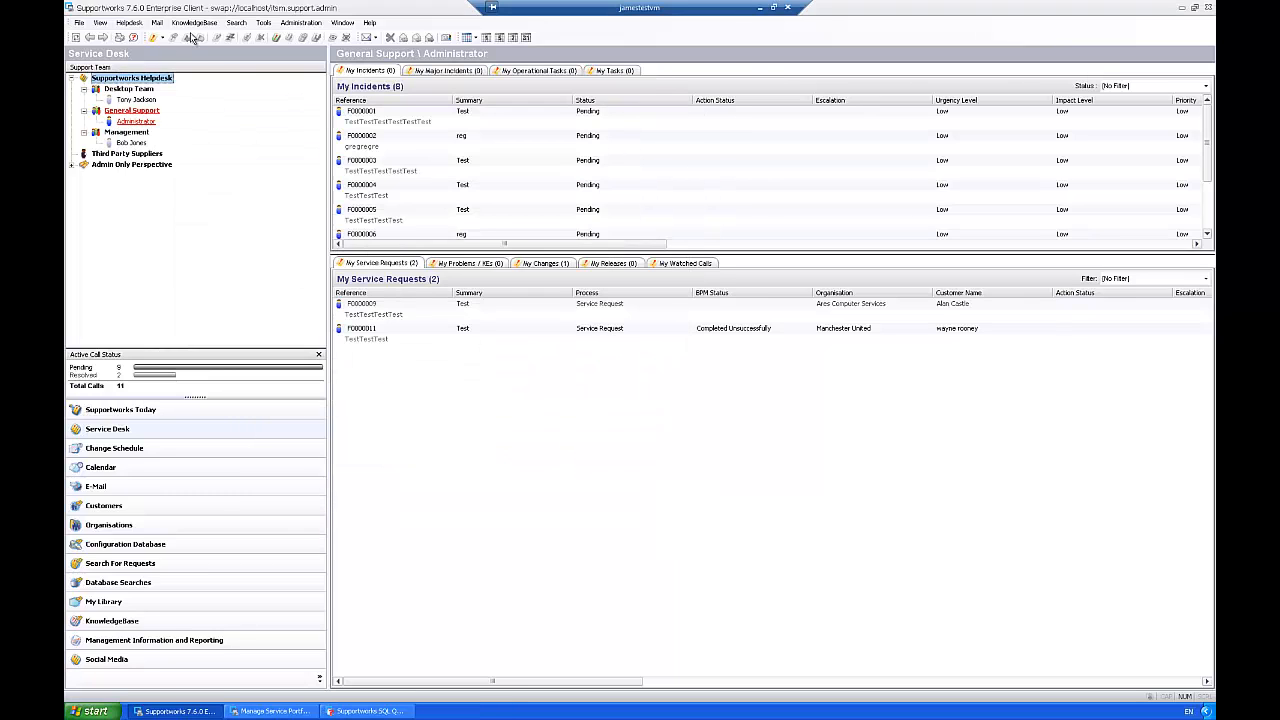
Step: Start a new service request, pick the customer by name, and enter the summary Test
left_click(158, 38)
left_click(180, 99)
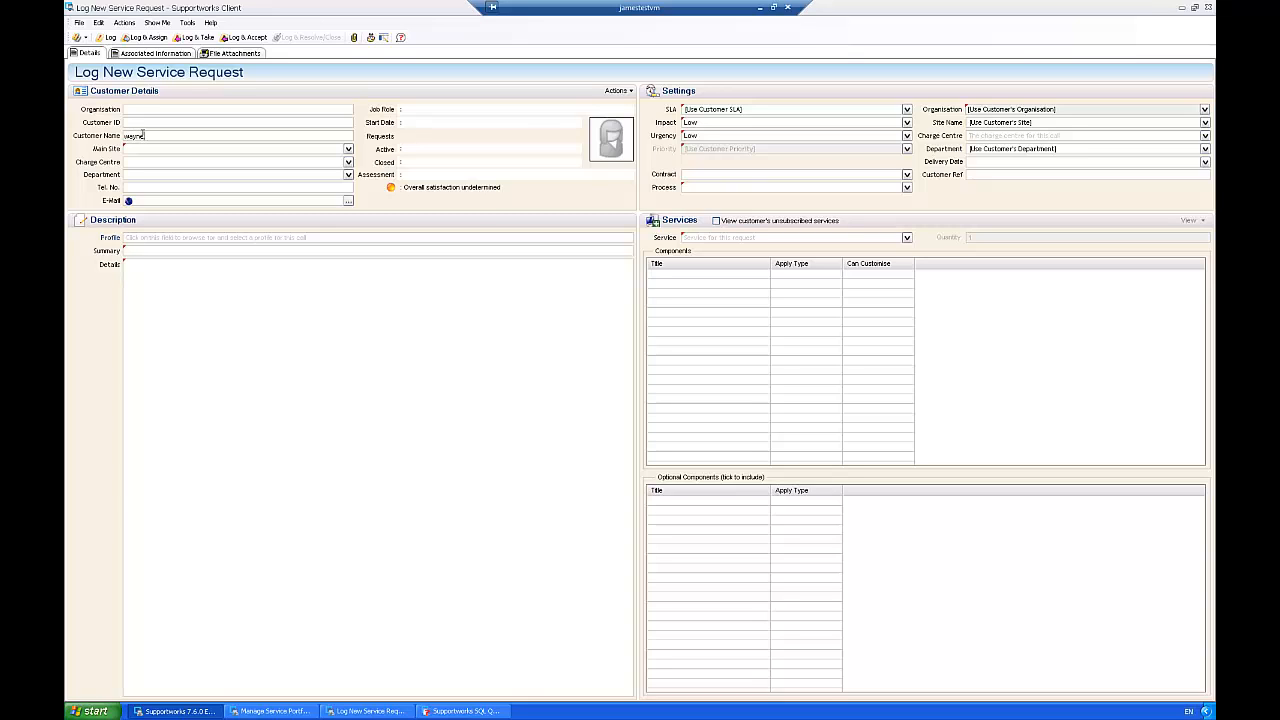
key("Return")
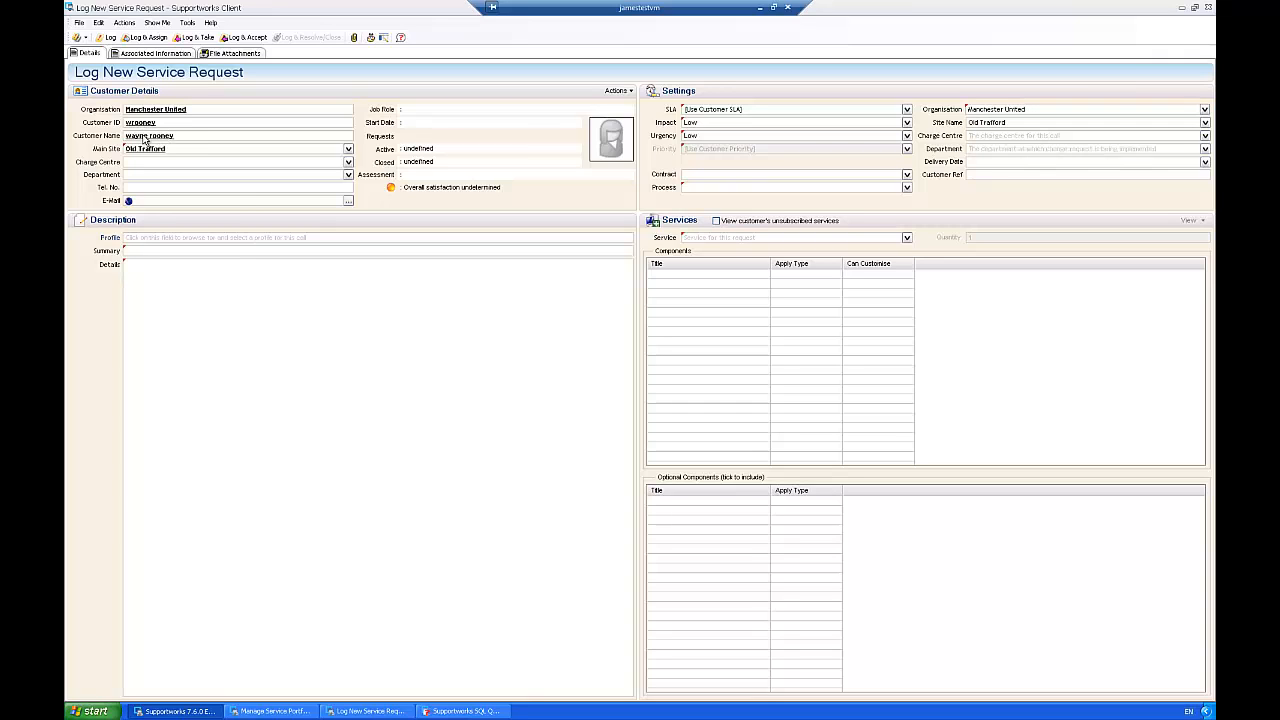
left_click(216, 250)
type("Test")
Step: Choose the Software Licensing service, TestSLA SLA and Low priority, then log and accept the request
left_click(906, 237)
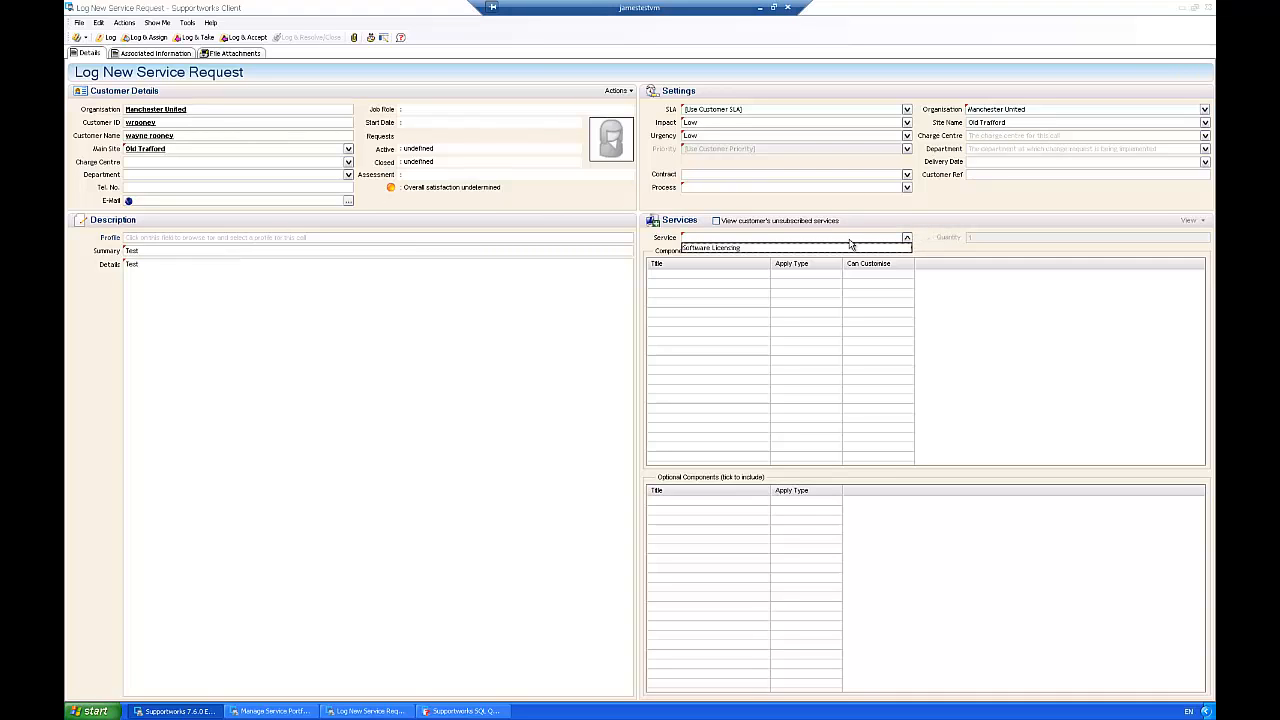
left_click(740, 247)
left_click(907, 111)
left_click(715, 128)
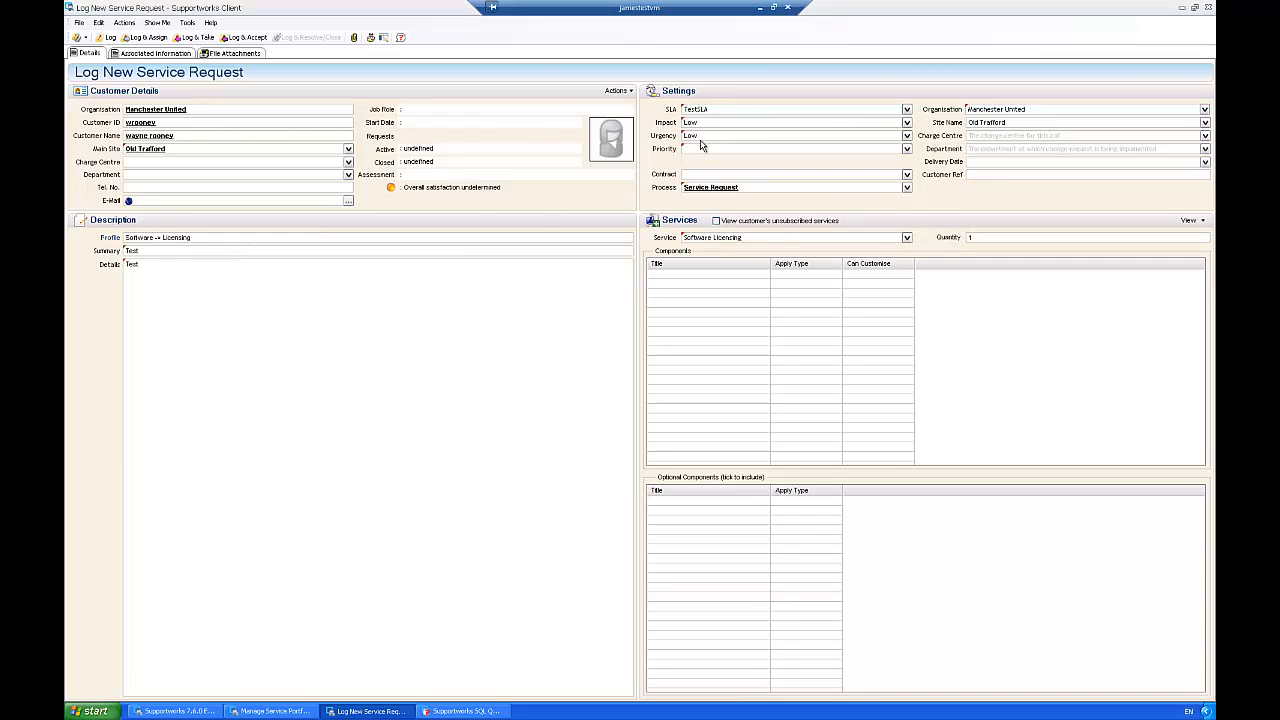
left_click(694, 149)
left_click(694, 161)
left_click(245, 37)
left_click(558, 408)
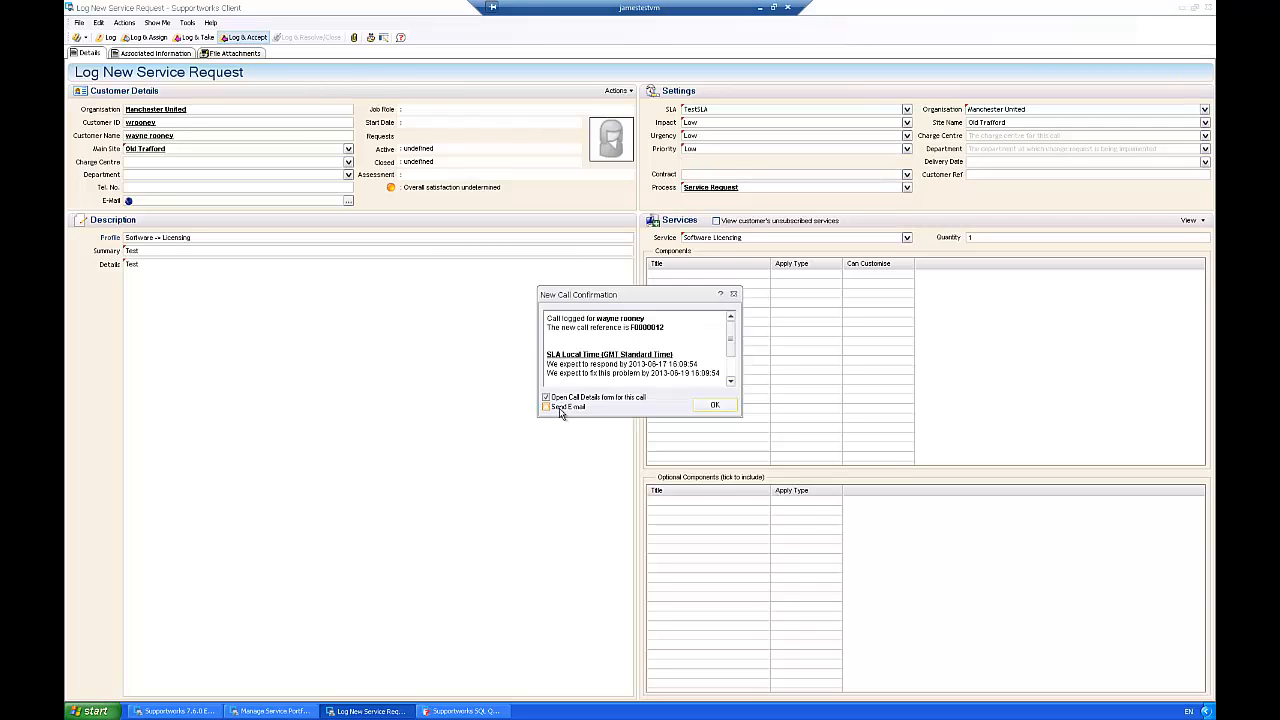
left_click(714, 405)
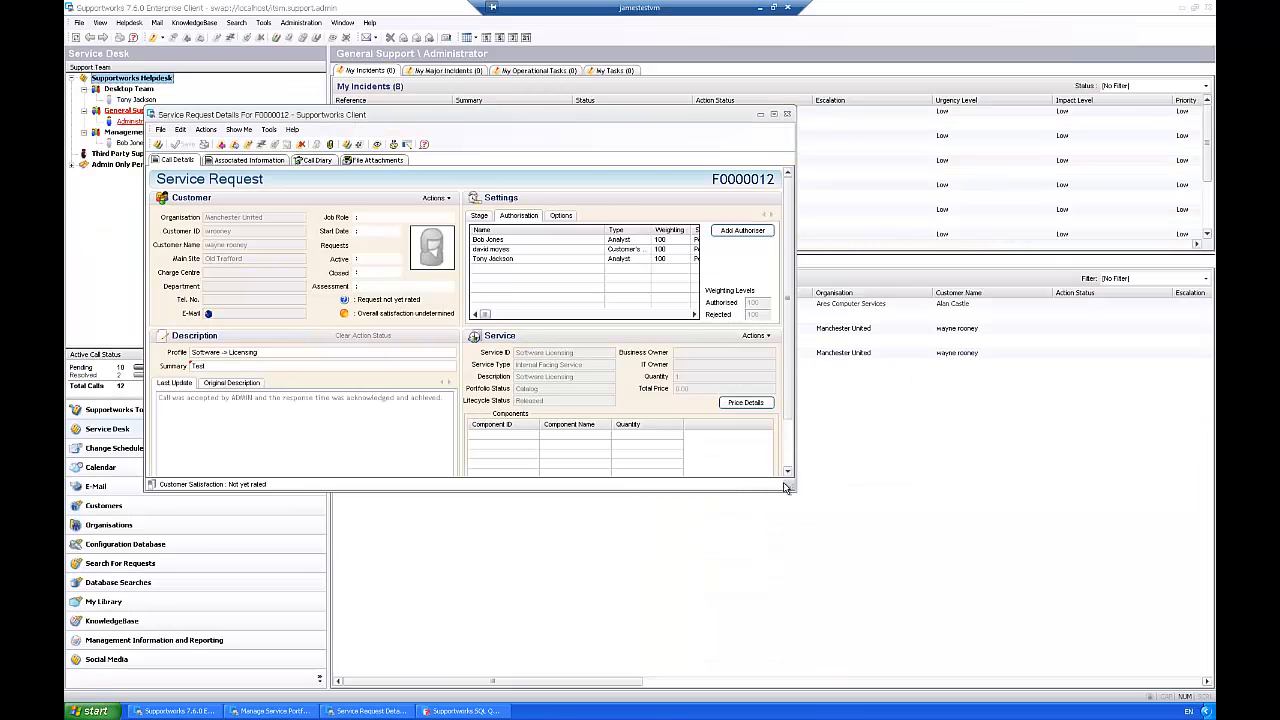
Step: Set the Customer's Manager authorisation on the new request to Authorised and save it
left_click_drag(786, 487, 997, 586)
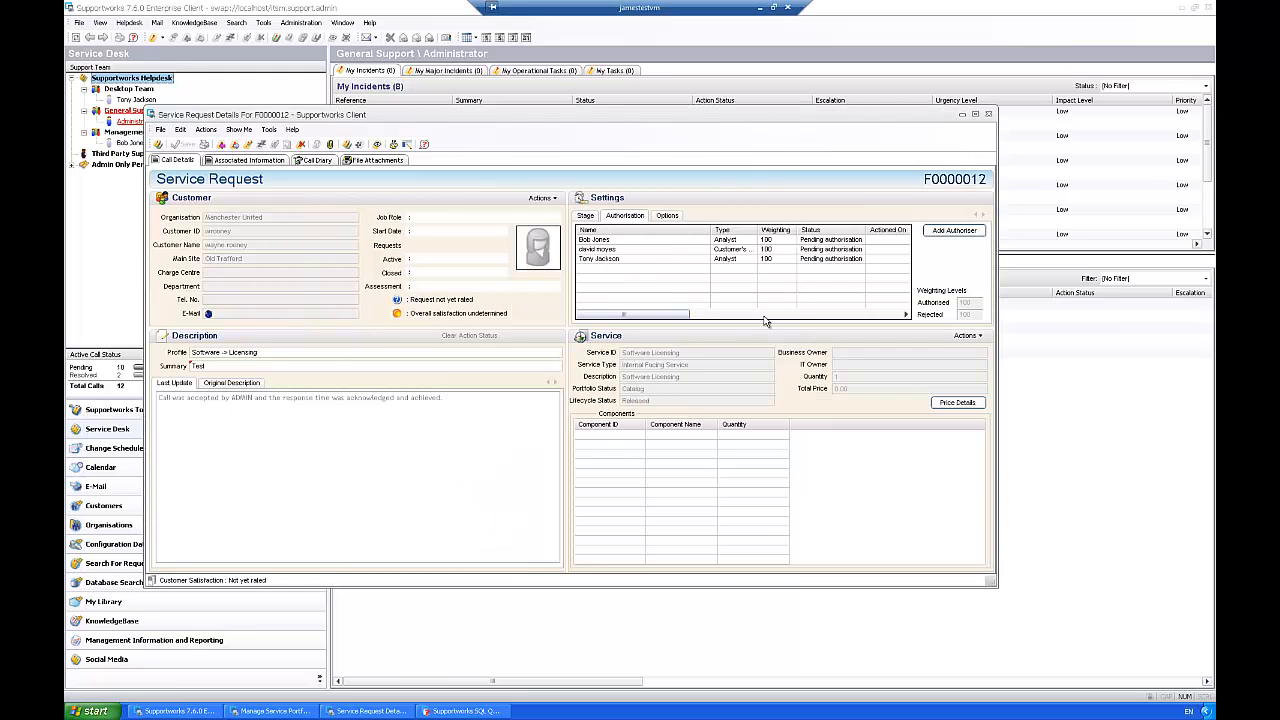
left_click(613, 242)
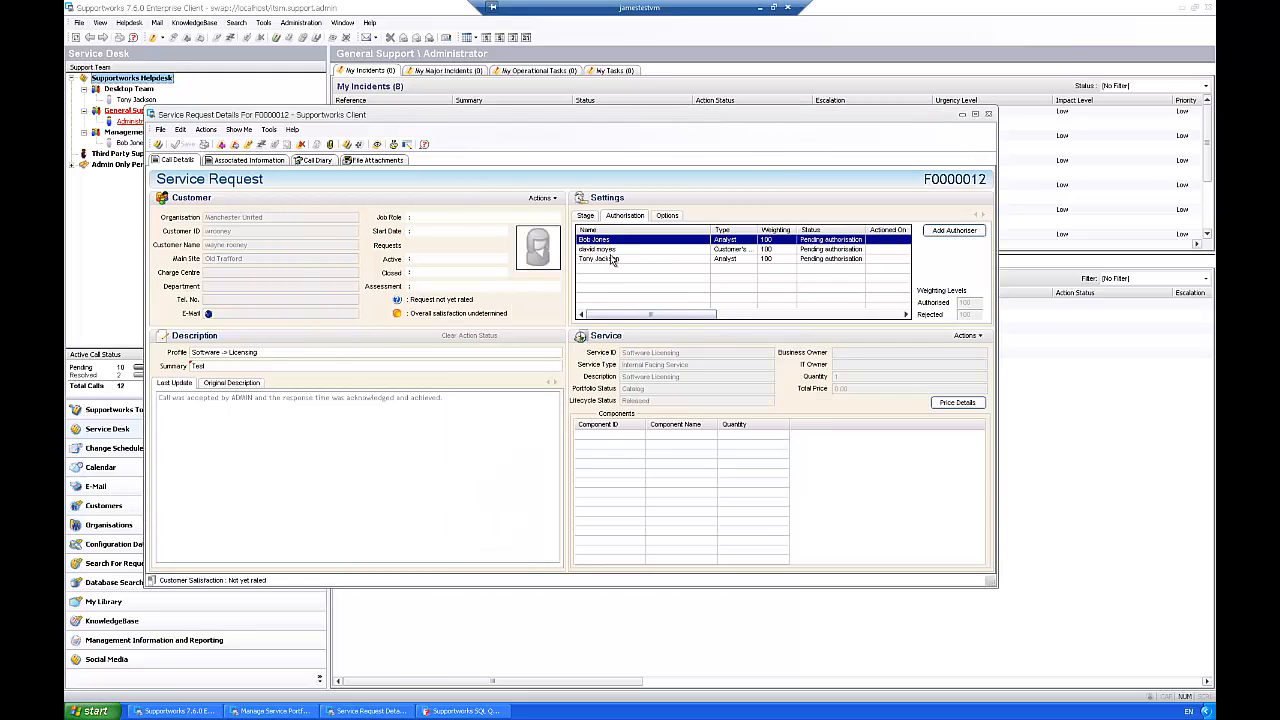
left_click(613, 259)
double_click(615, 249)
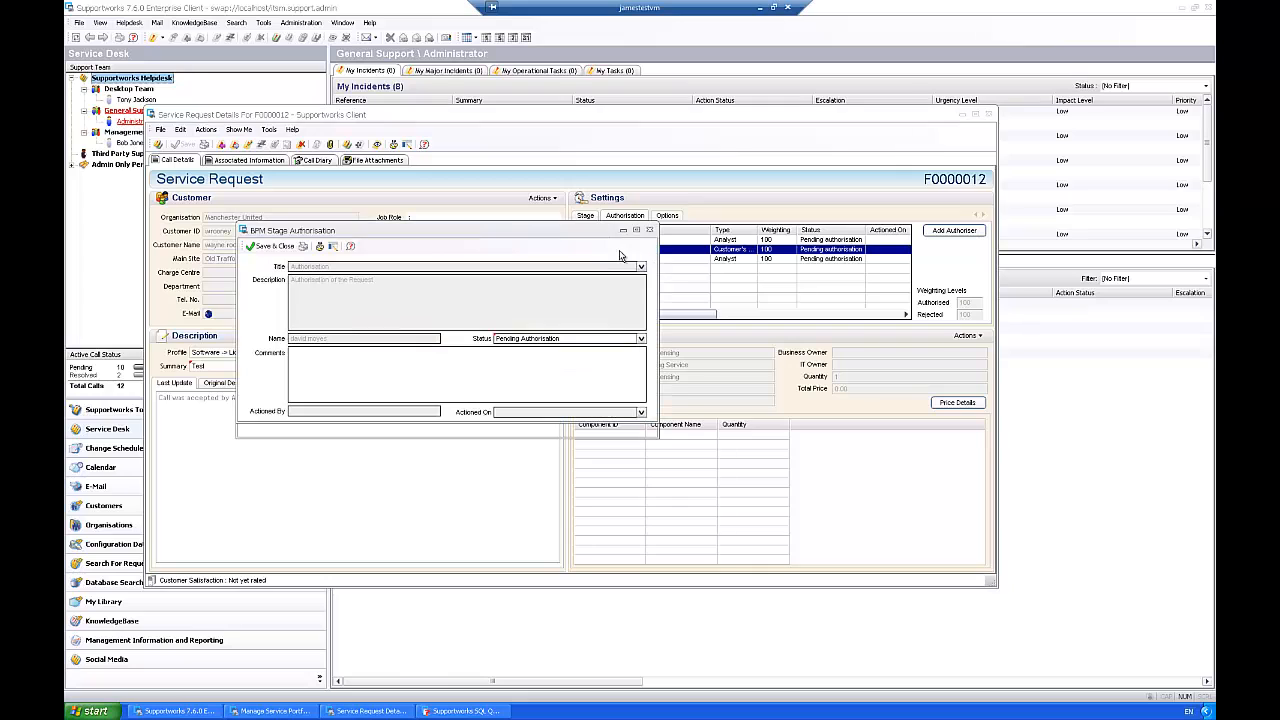
left_click(641, 339)
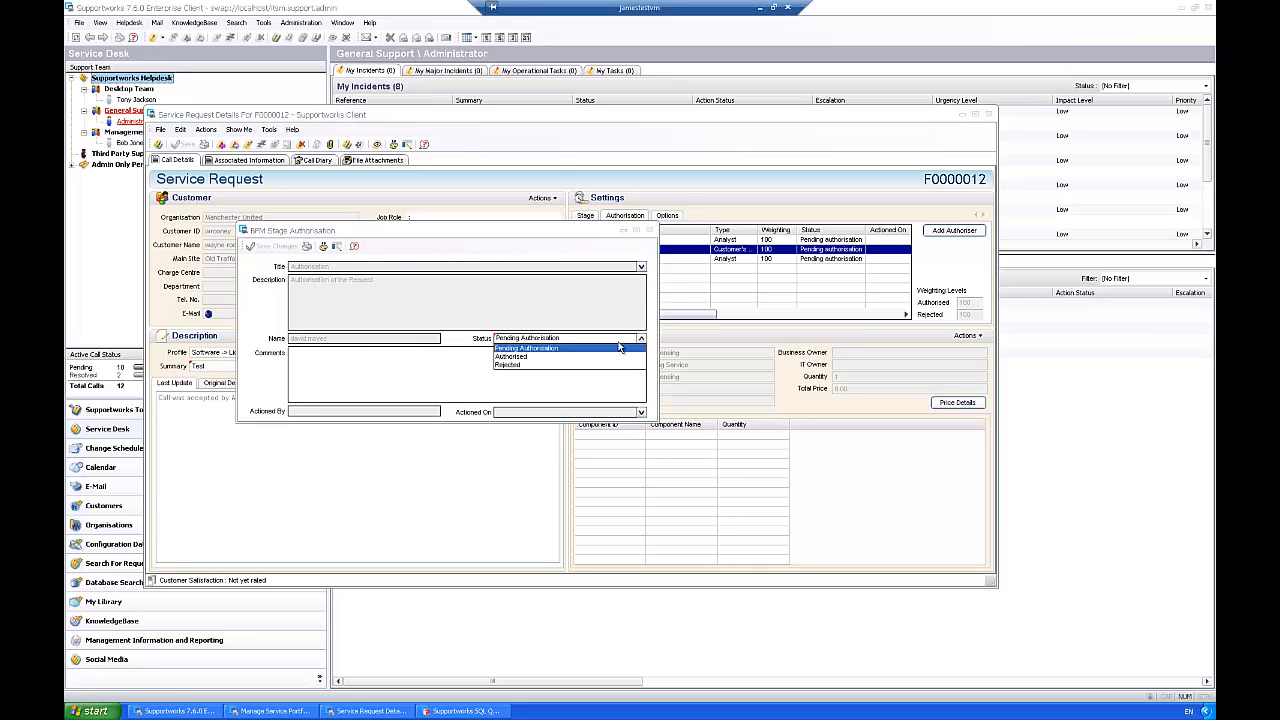
left_click(522, 357)
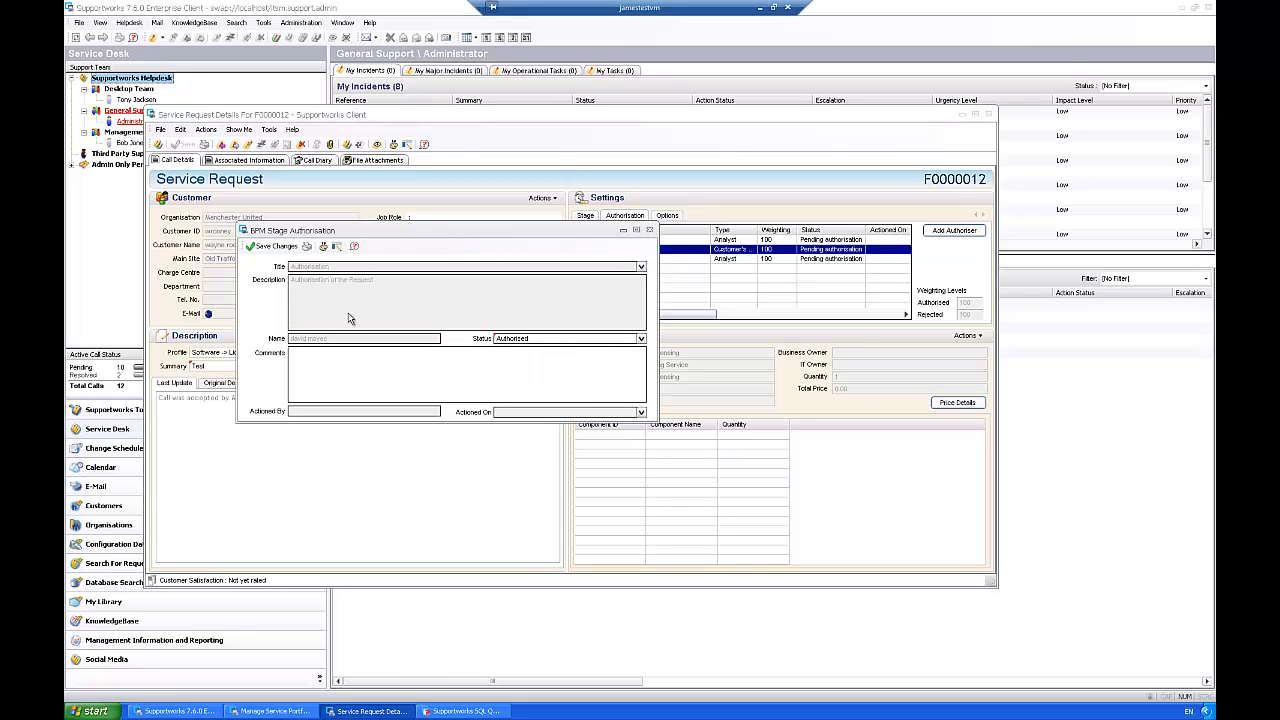
left_click(272, 247)
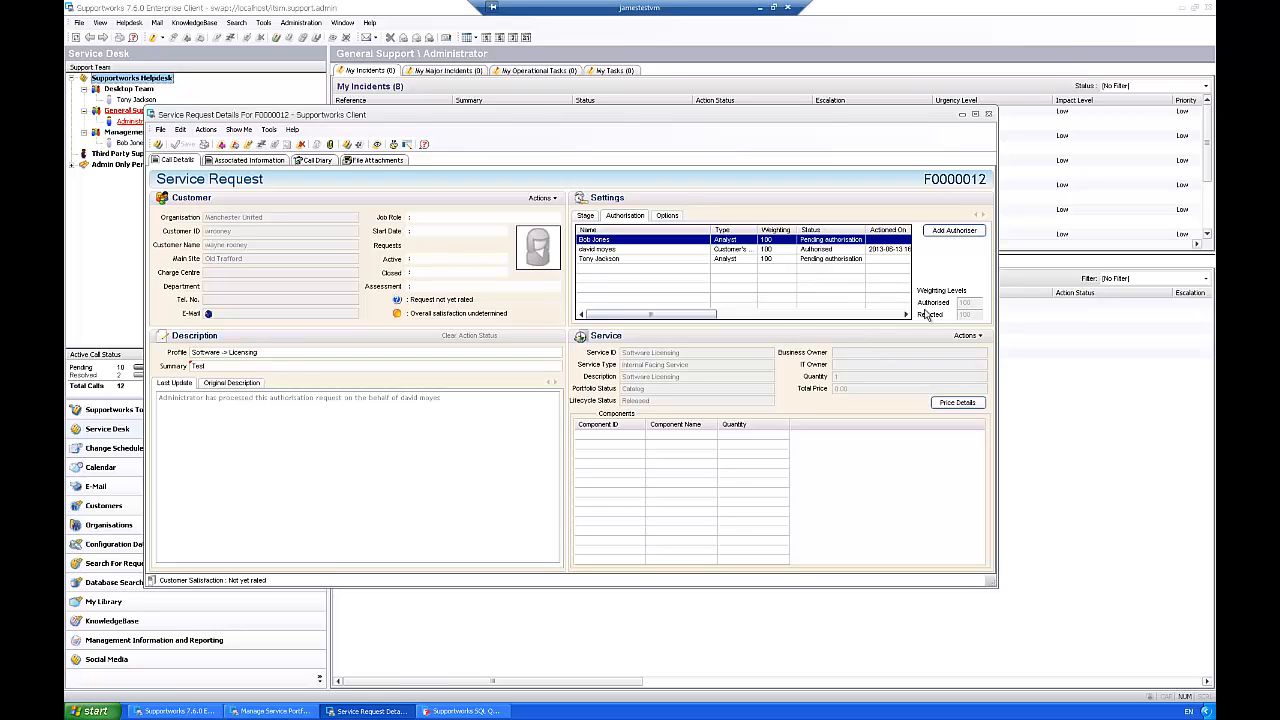
Step: Set the Management team Analyst's authorisation to Authorised
left_click(752, 259)
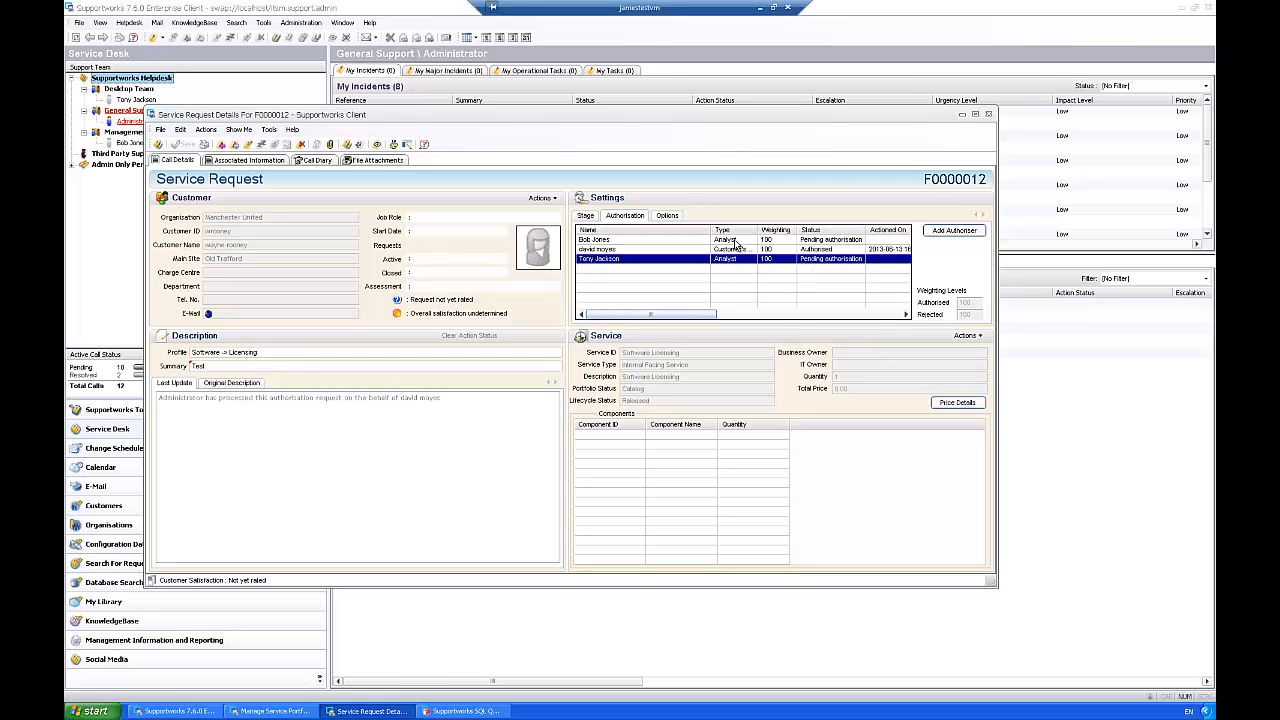
left_click(735, 240)
left_click(731, 259)
left_click(731, 241)
double_click(731, 241)
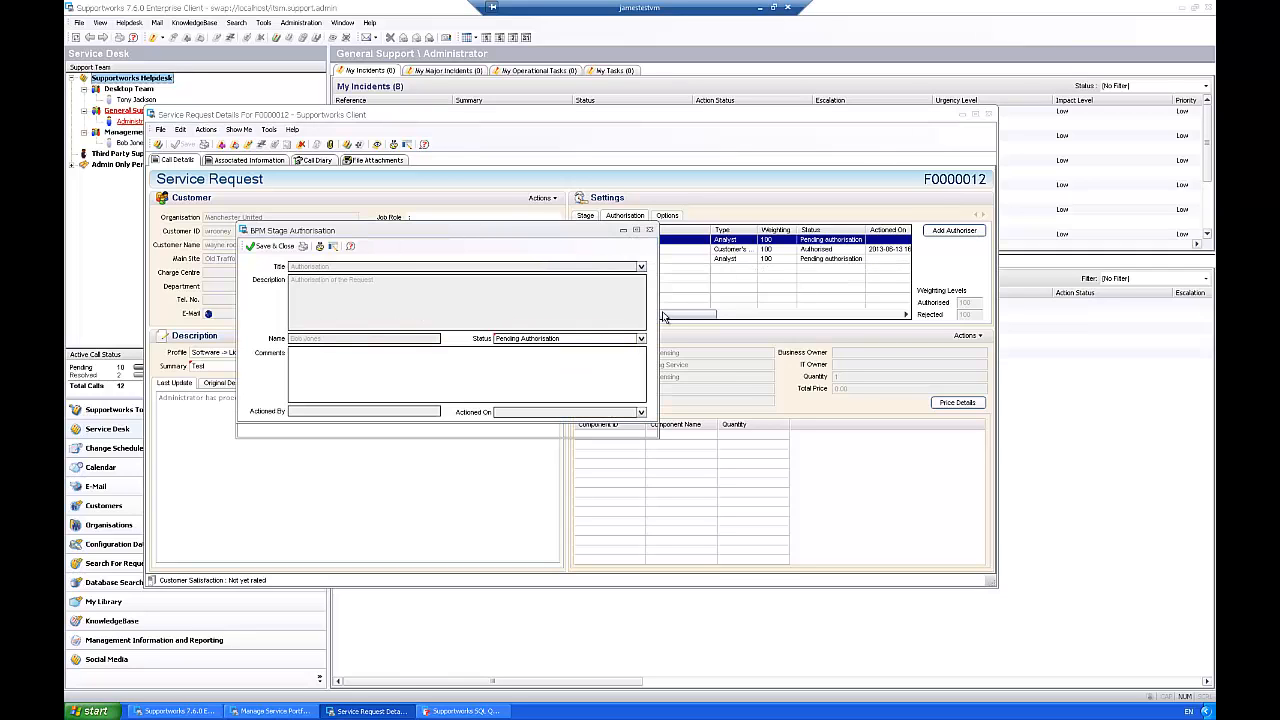
left_click(641, 338)
left_click(512, 357)
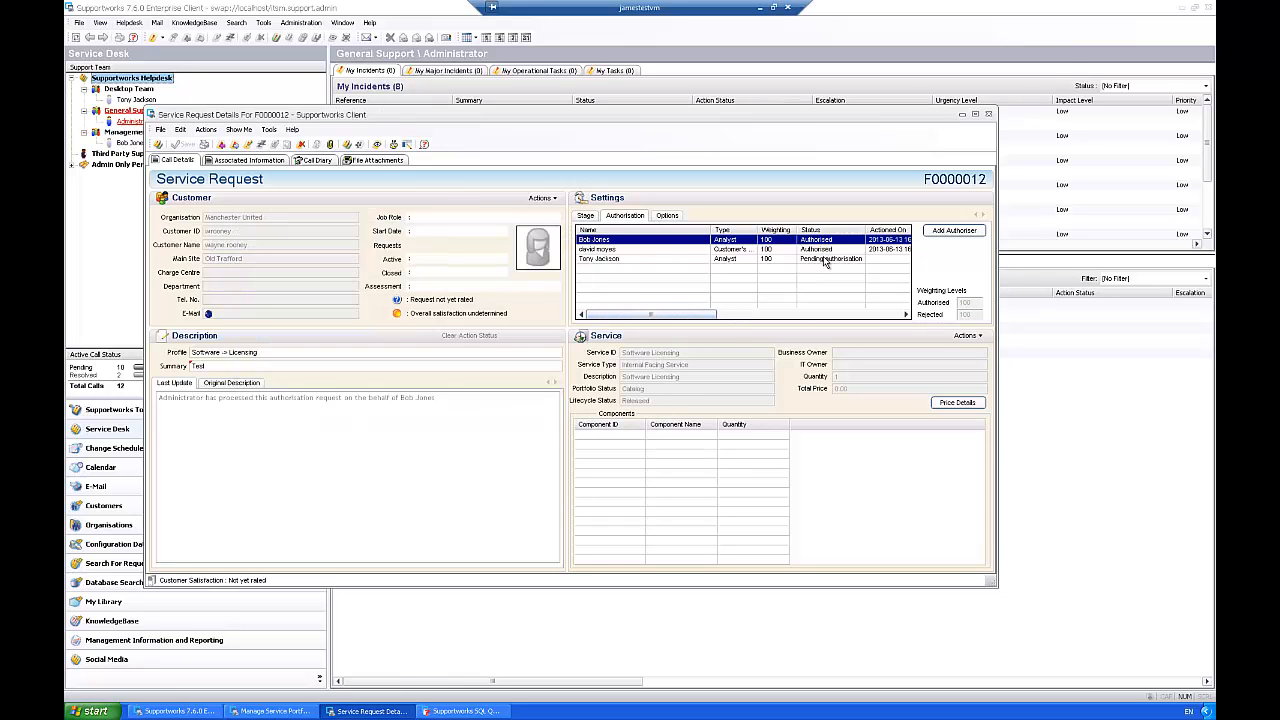
Step: Reject the Desktop Team Analyst's authorisation with the comment "There isn't enough licences." and save it
left_click(668, 264)
double_click(670, 266)
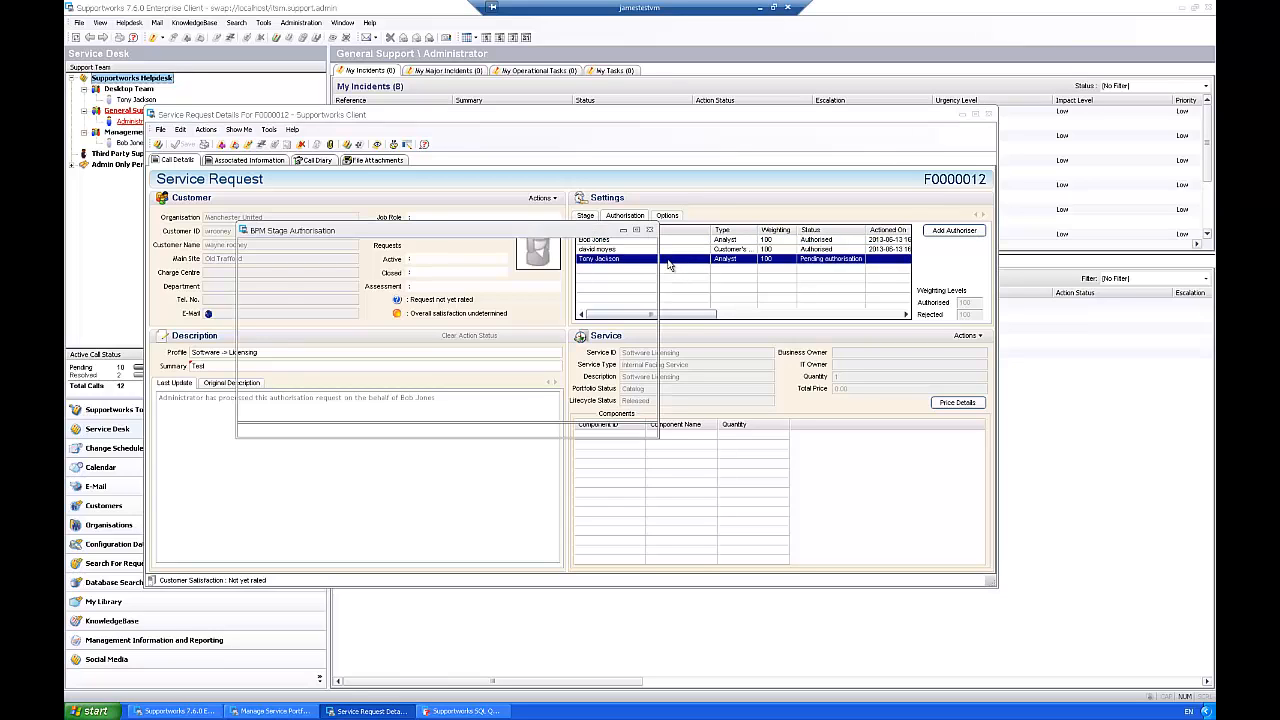
left_click(644, 339)
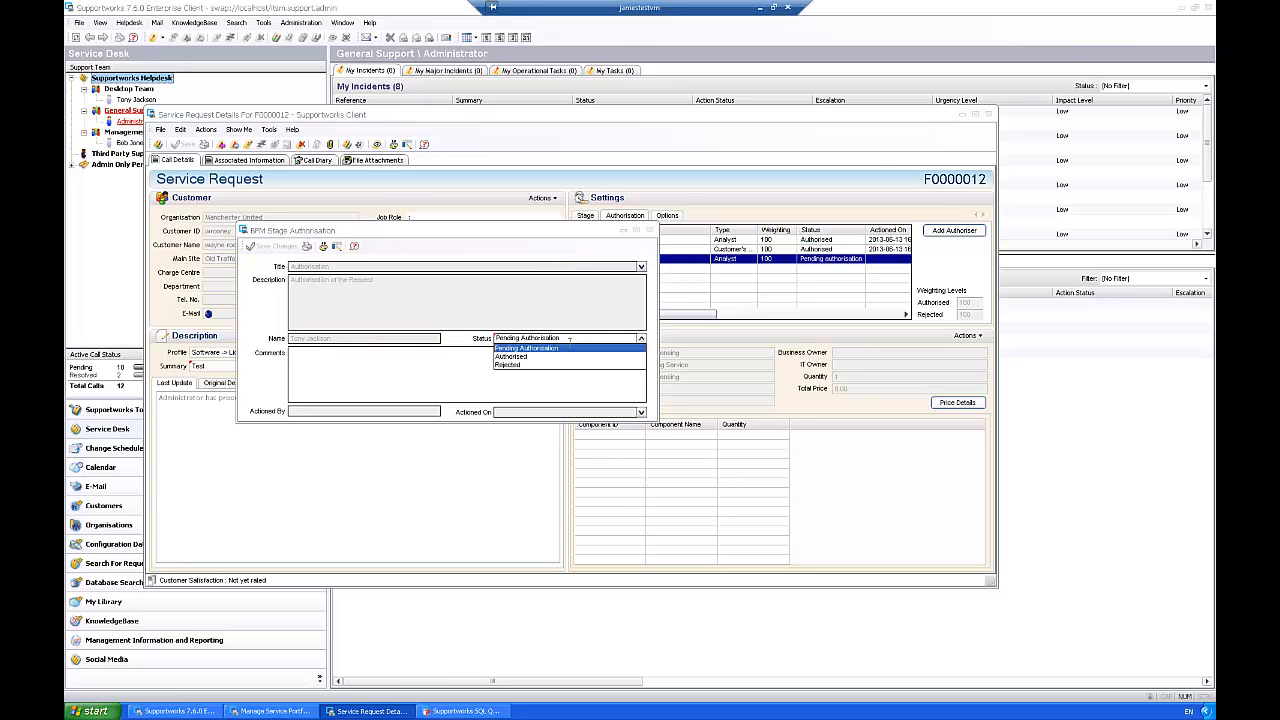
left_click(500, 364)
type("There isnt enough licences.")
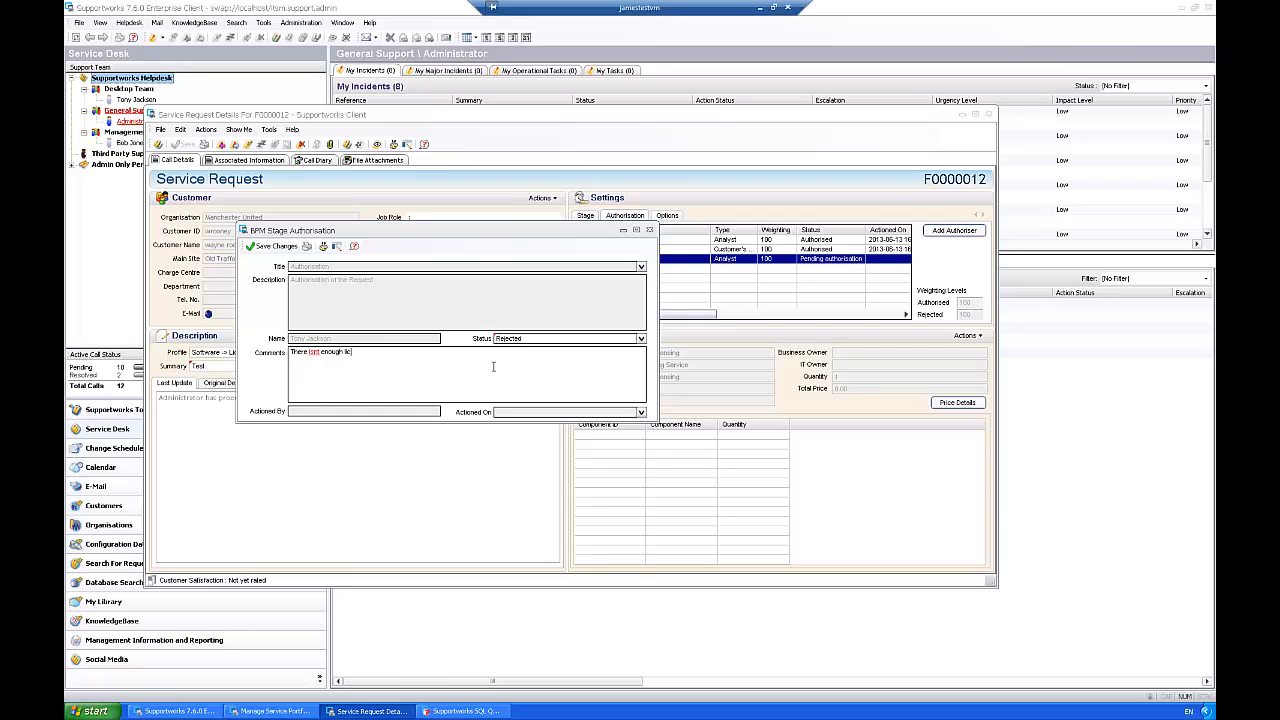
left_click(268, 246)
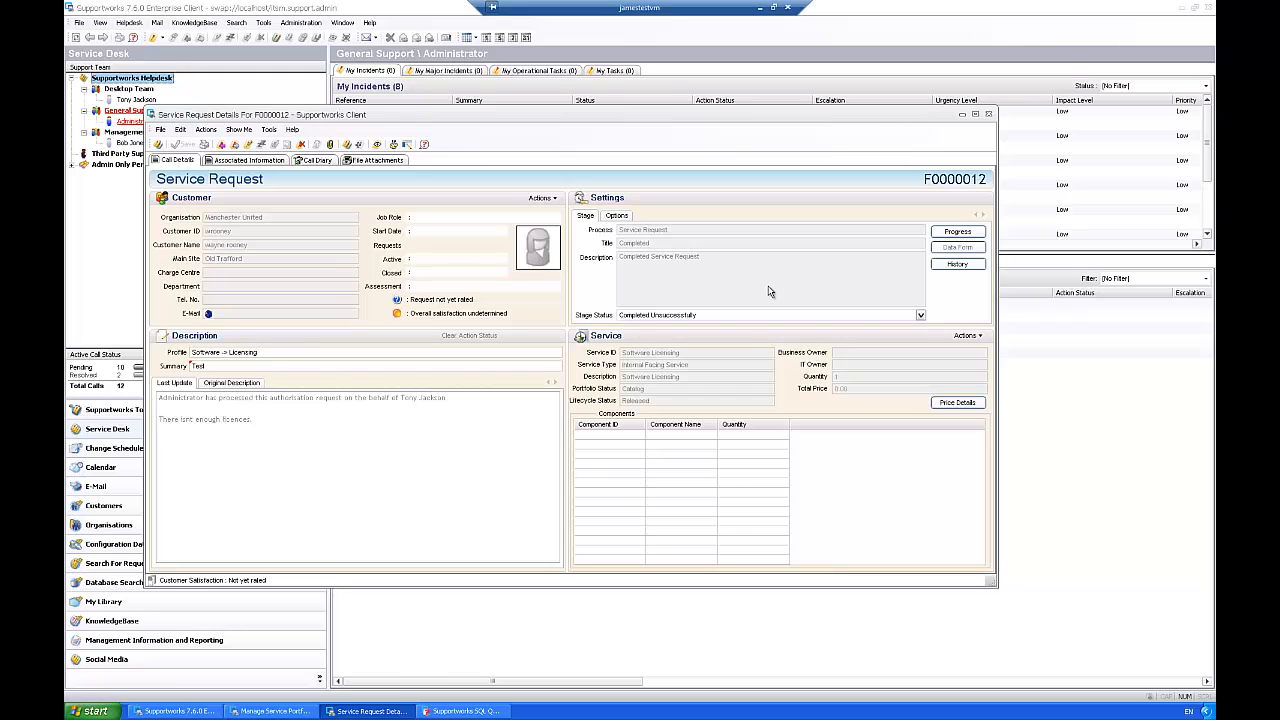
Step: Close the request and start a second service request for the same customer with summary and details Test Call 2
left_click(988, 114)
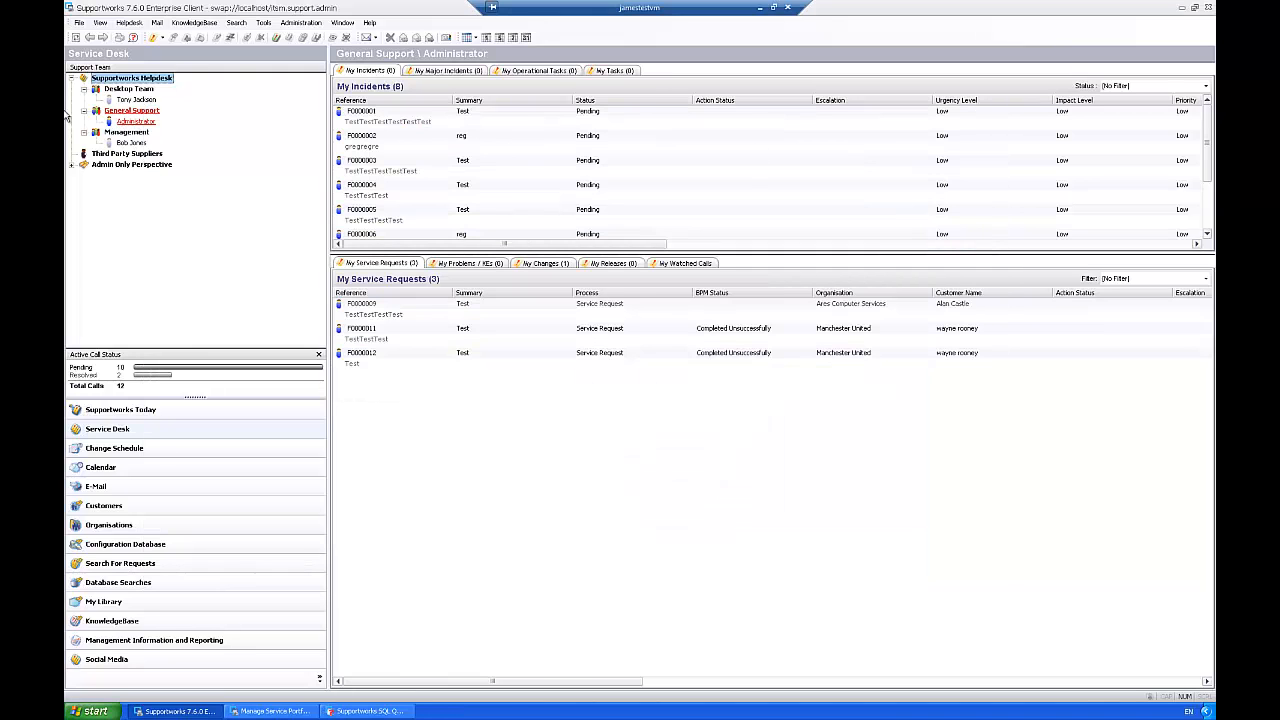
left_click(161, 37)
left_click(187, 104)
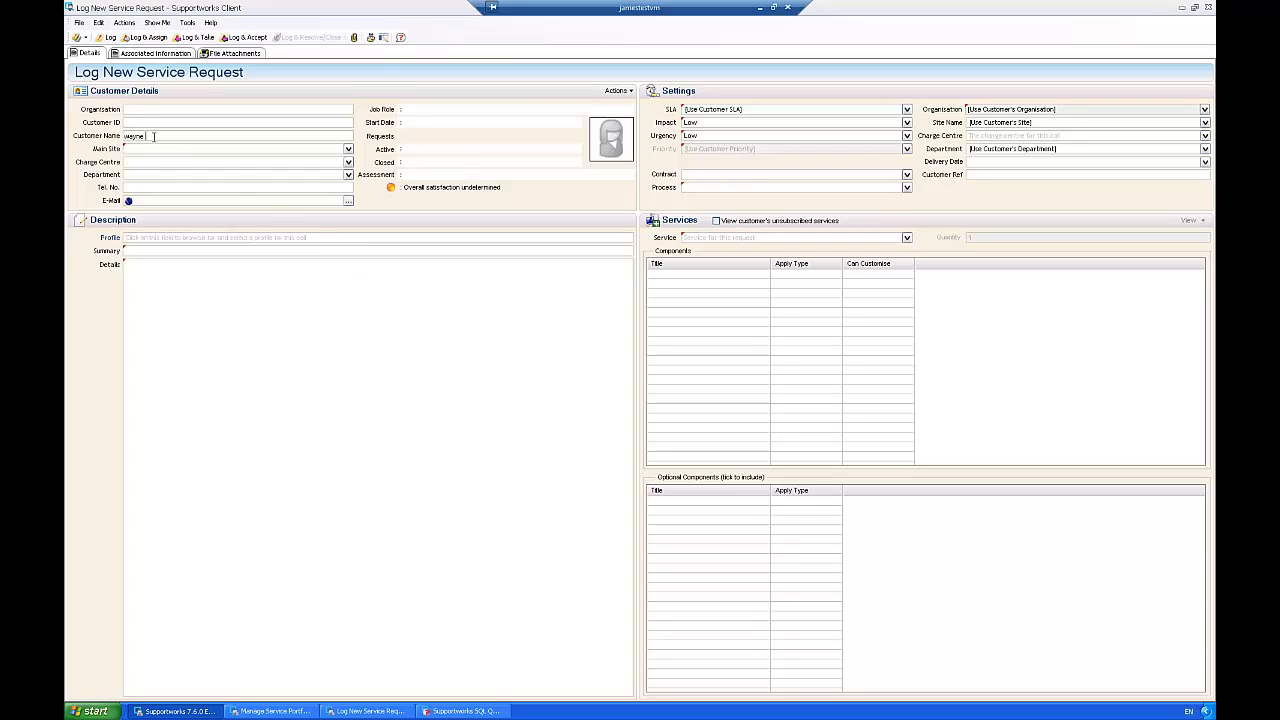
key("Return")
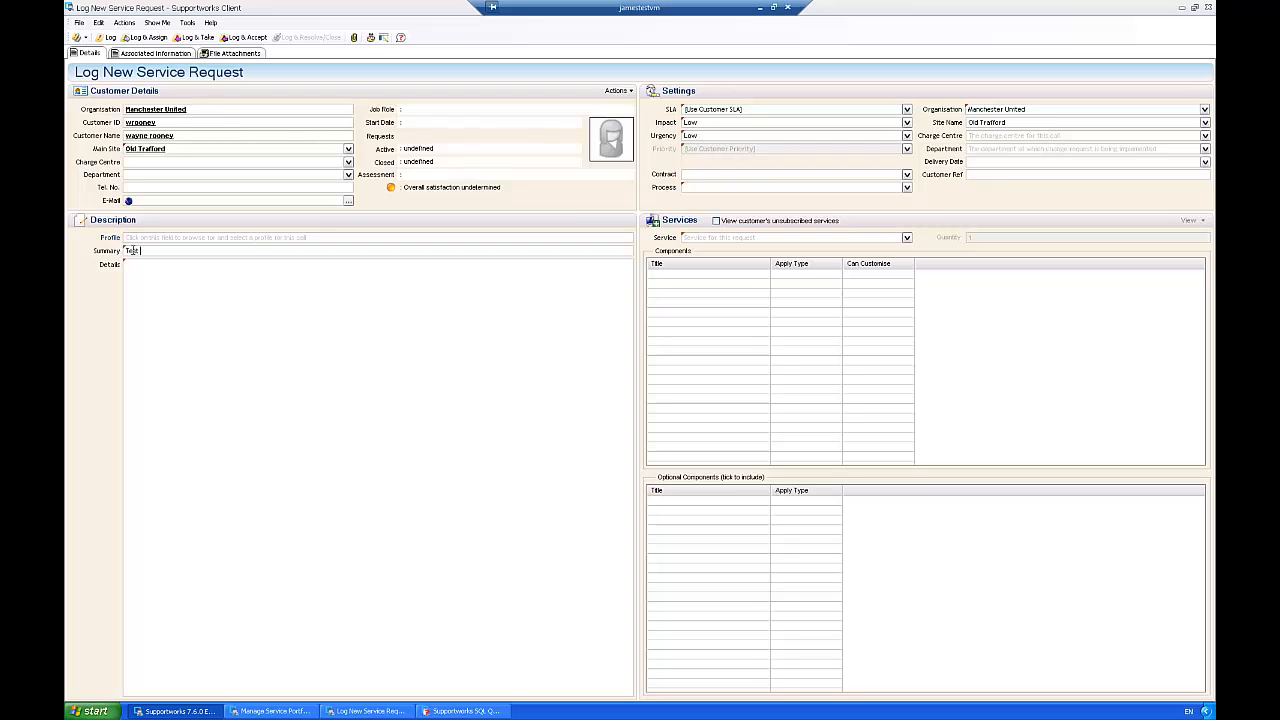
left_click_drag(158, 251, 92, 259)
key("ctrl+c")
left_click(203, 280)
key("ctrl+v")
Step: Choose the Software Licensing service, TestSLA SLA and Low priority, then log and accept the second request
left_click(732, 238)
left_click(907, 238)
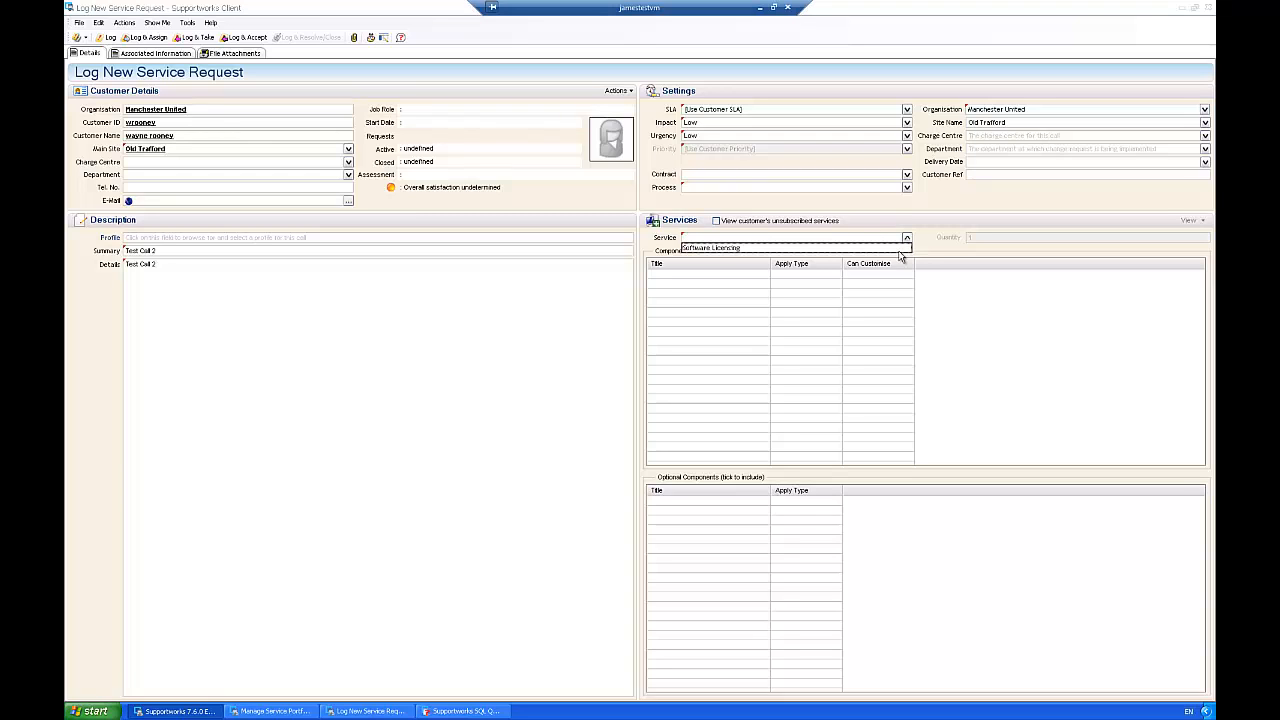
left_click(750, 251)
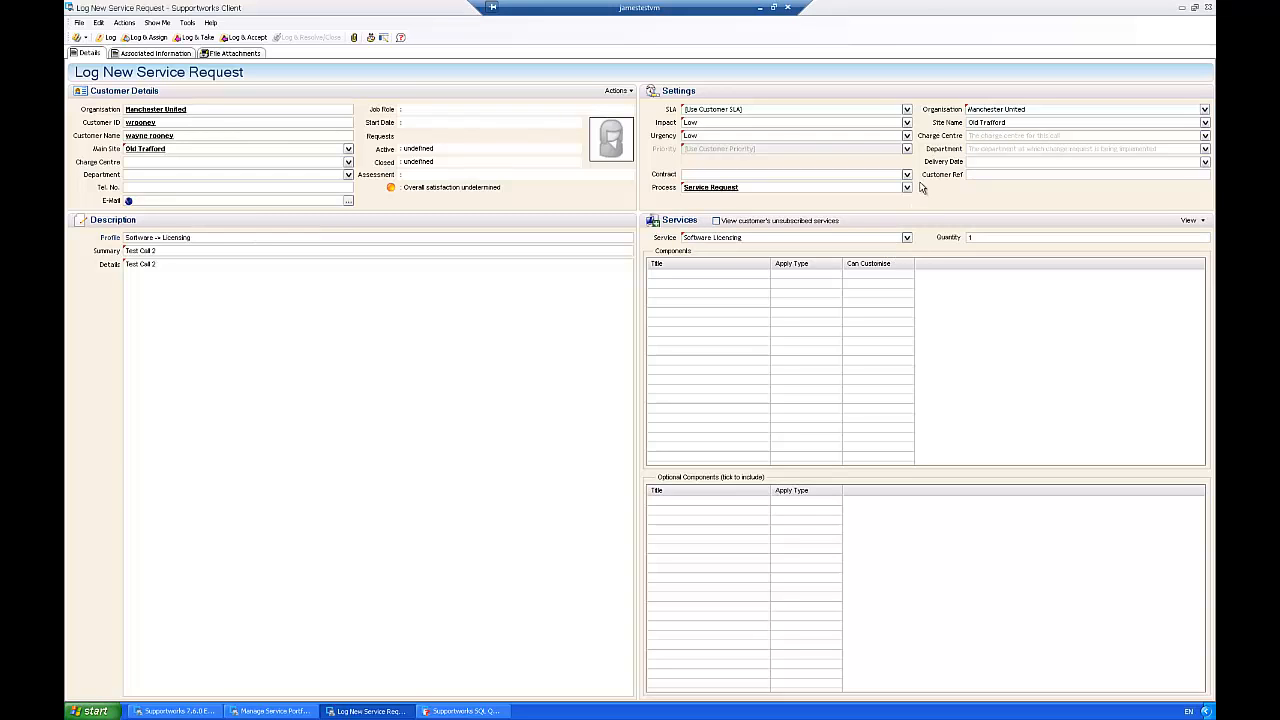
left_click(754, 112)
left_click(706, 134)
left_click(700, 150)
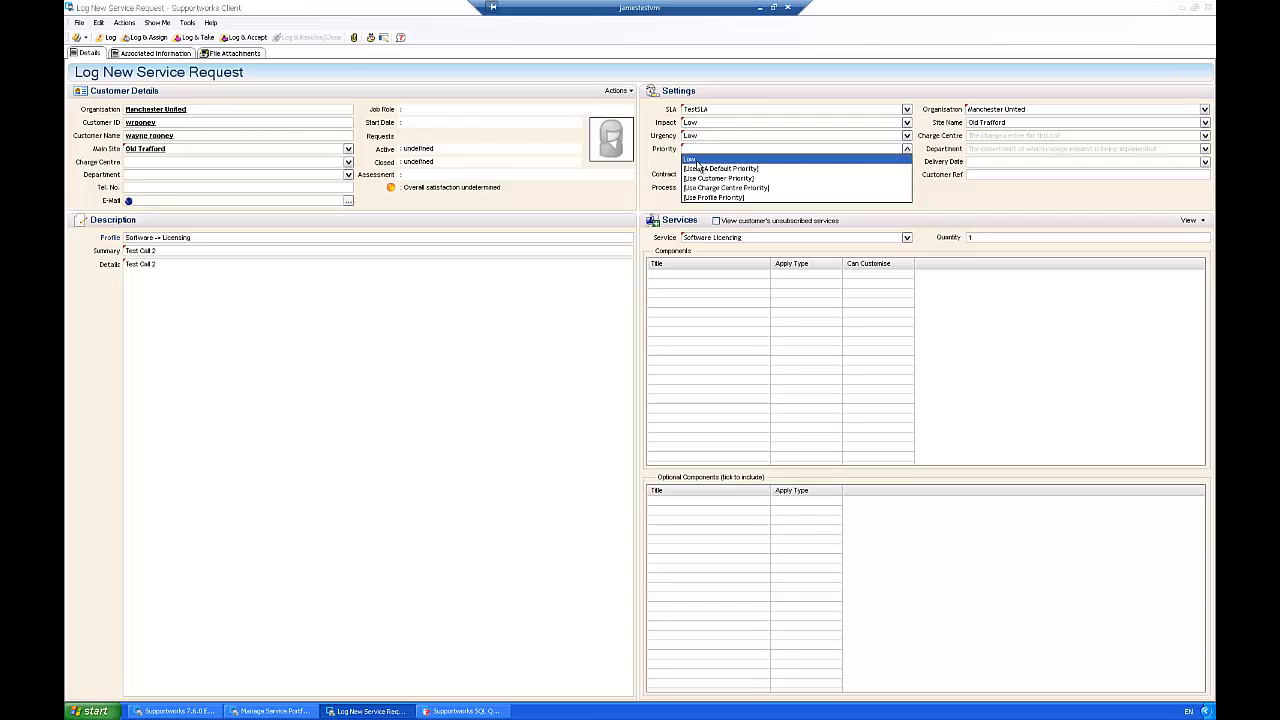
left_click(673, 165)
left_click(240, 38)
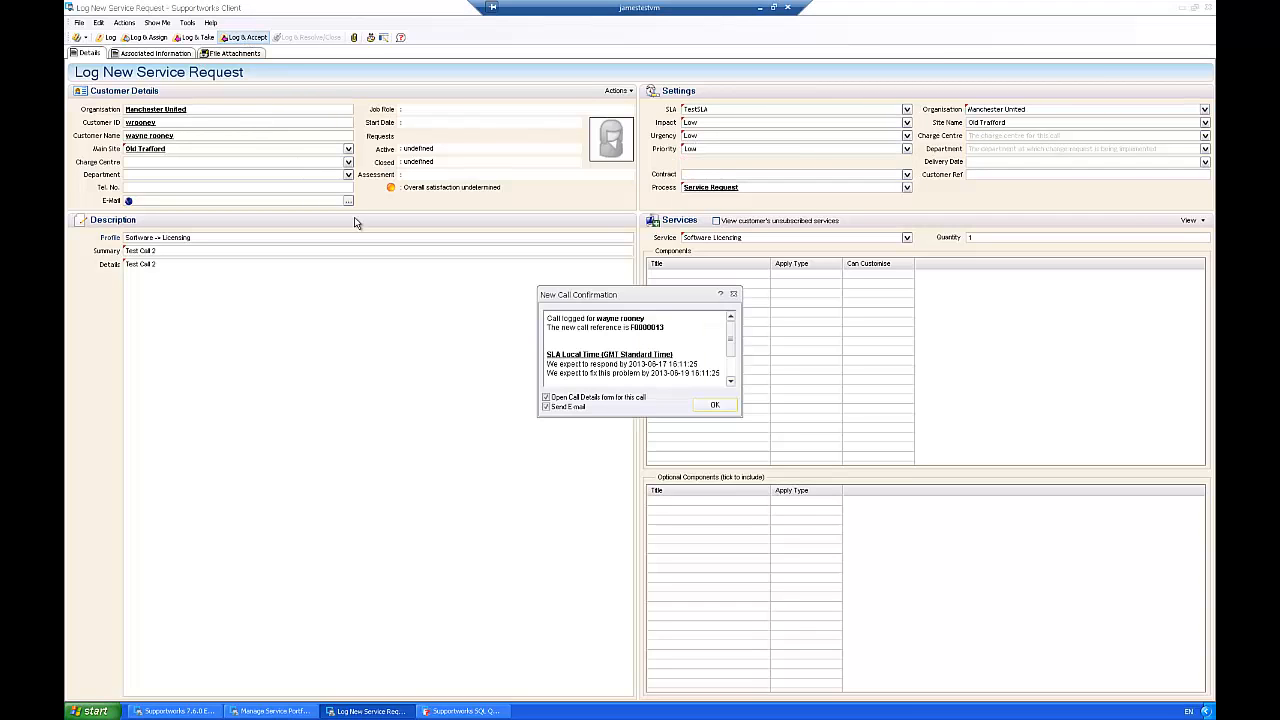
left_click(714, 405)
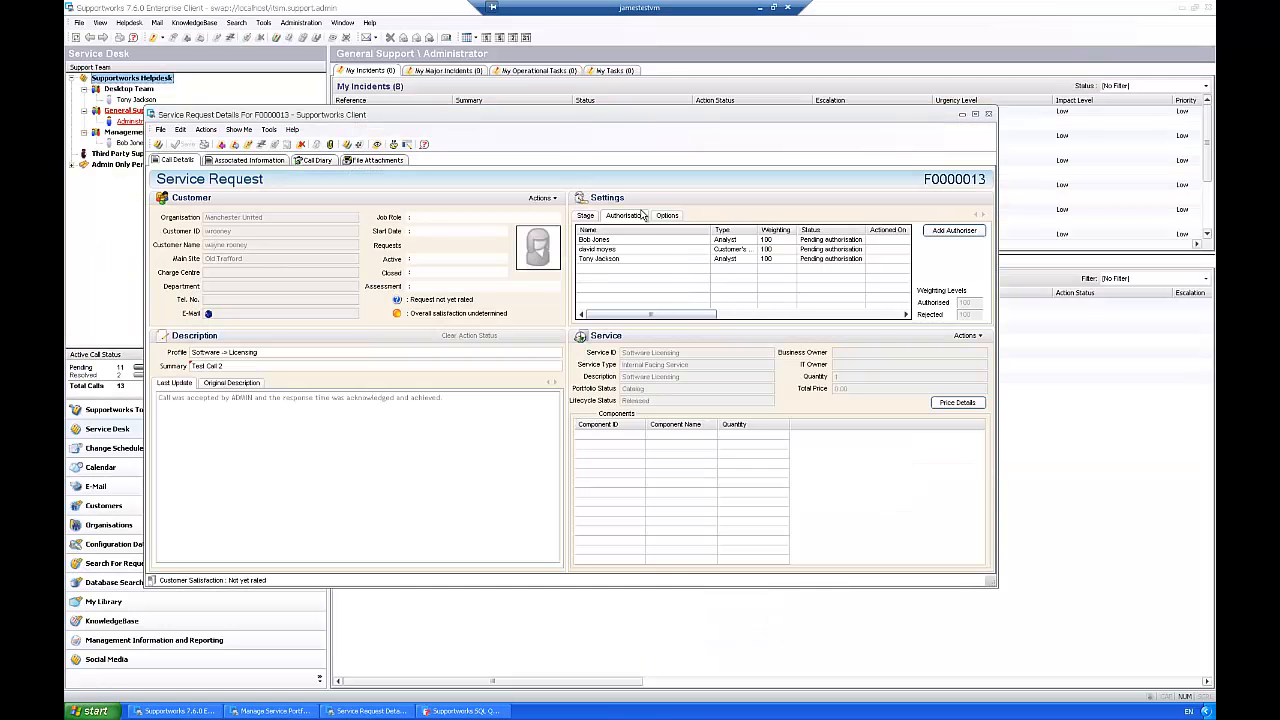
Step: Set the Management team Analyst's authorisation on the second request to Authorised and save it
double_click(609, 241)
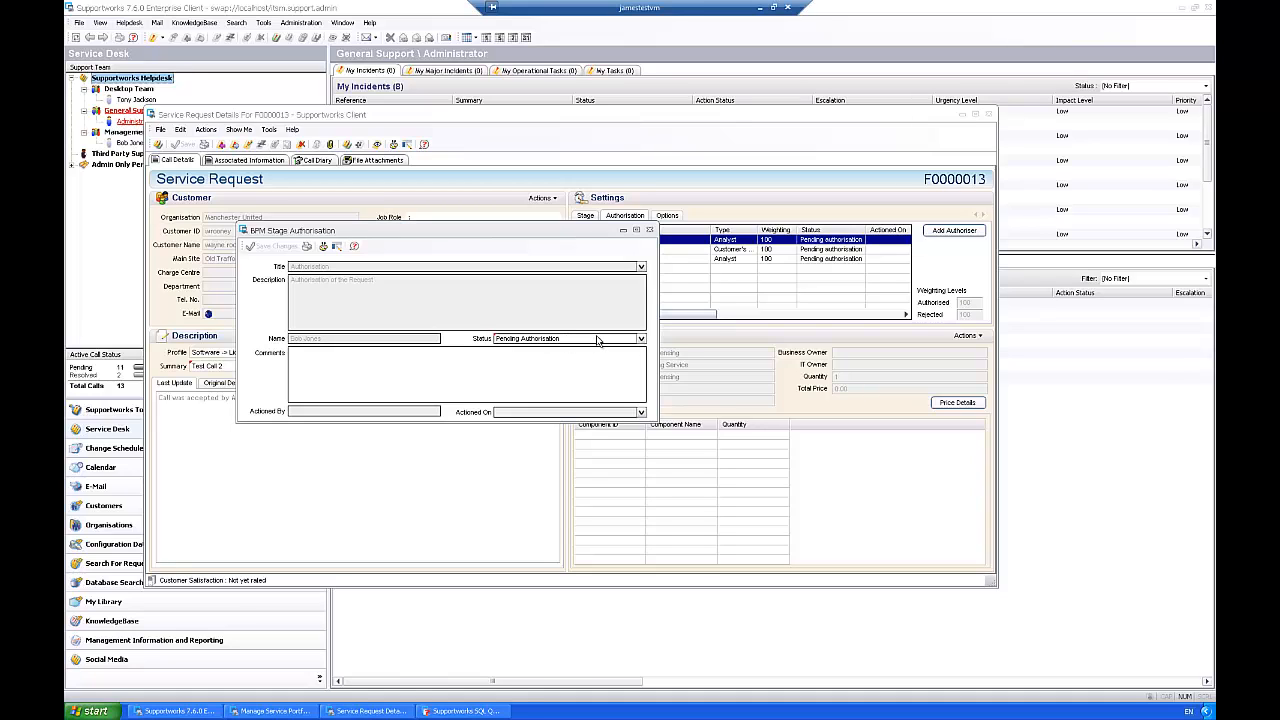
left_click(640, 339)
left_click(520, 354)
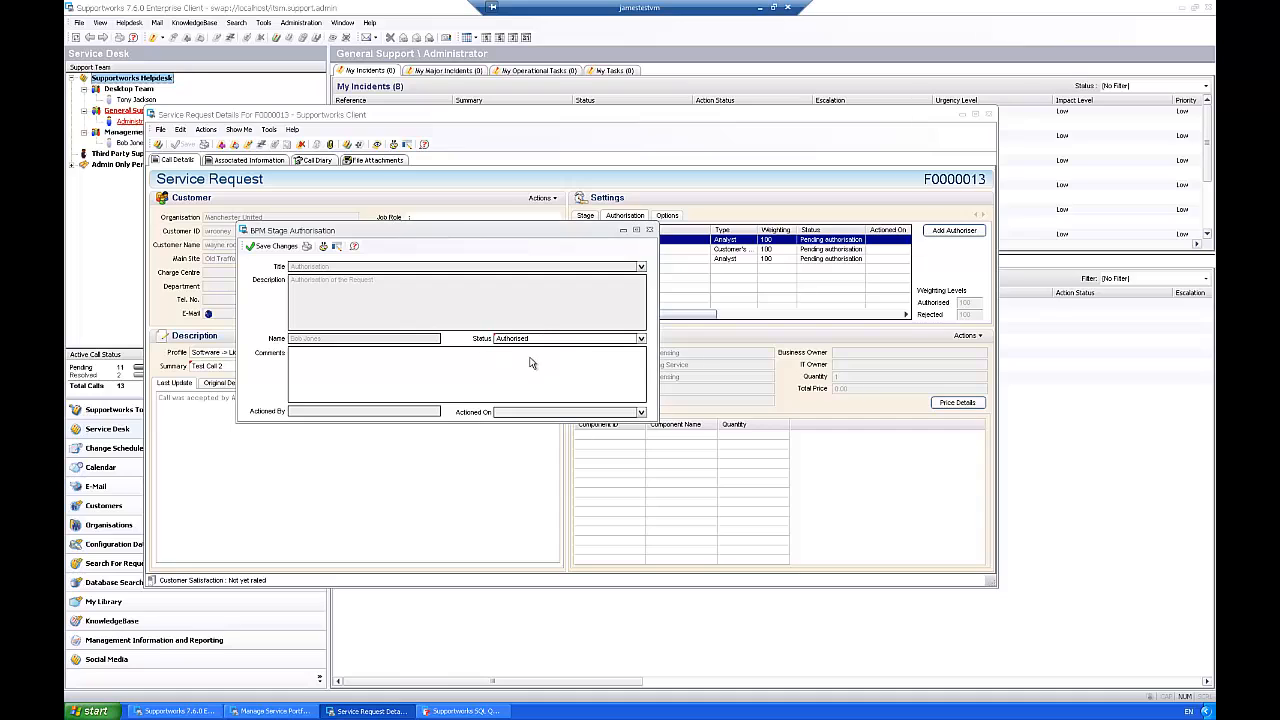
left_click(272, 246)
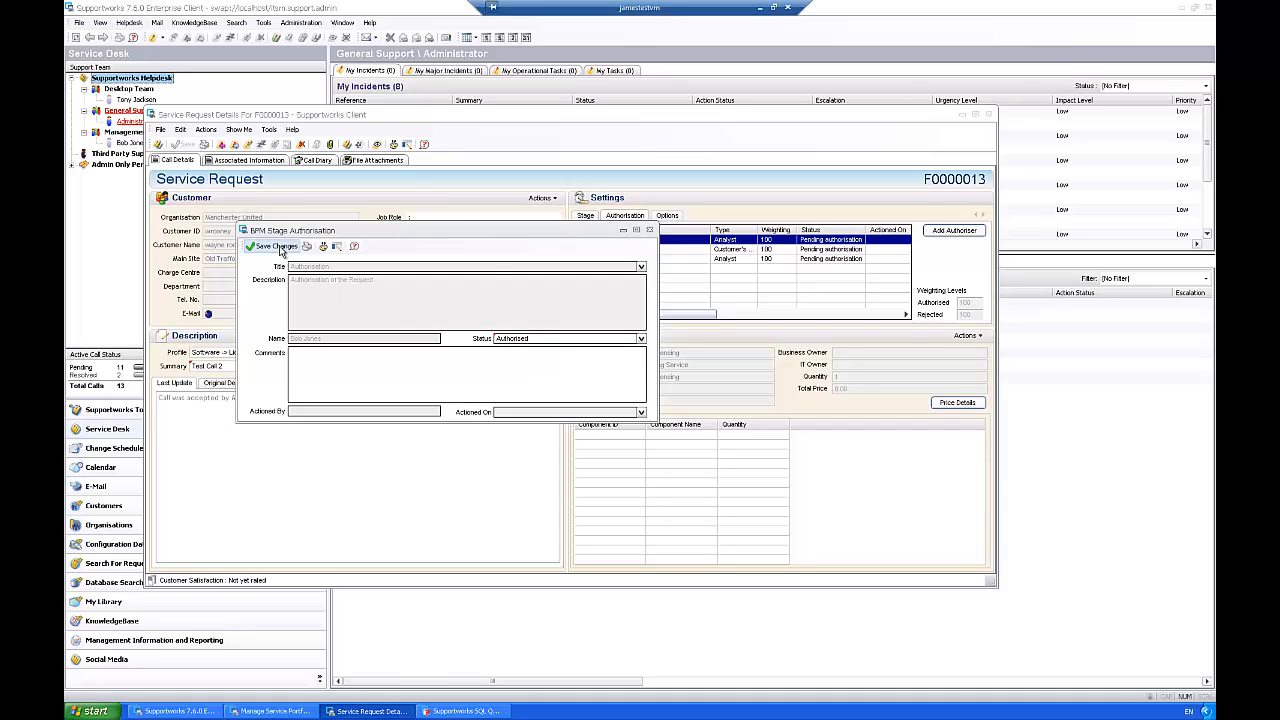
Step: Set the Customer's Manager authorisation on the second request to Authorised and save it
double_click(680, 249)
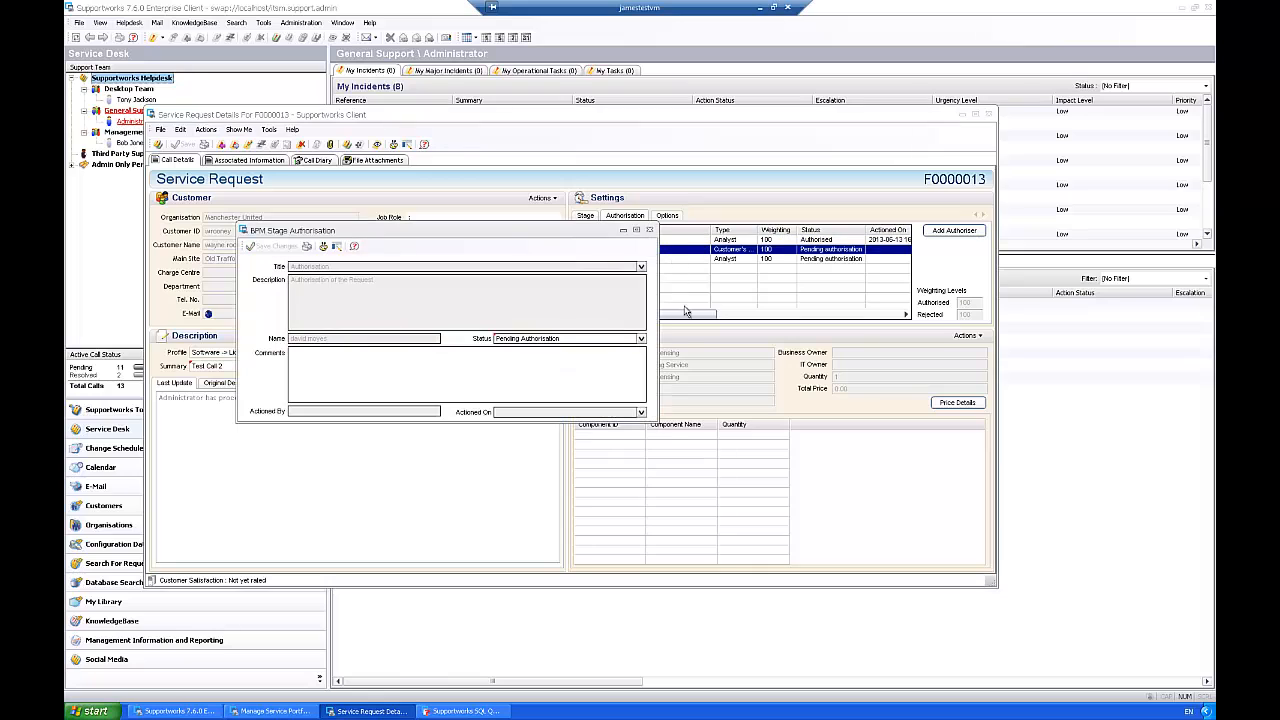
left_click(641, 338)
left_click(530, 355)
left_click(272, 247)
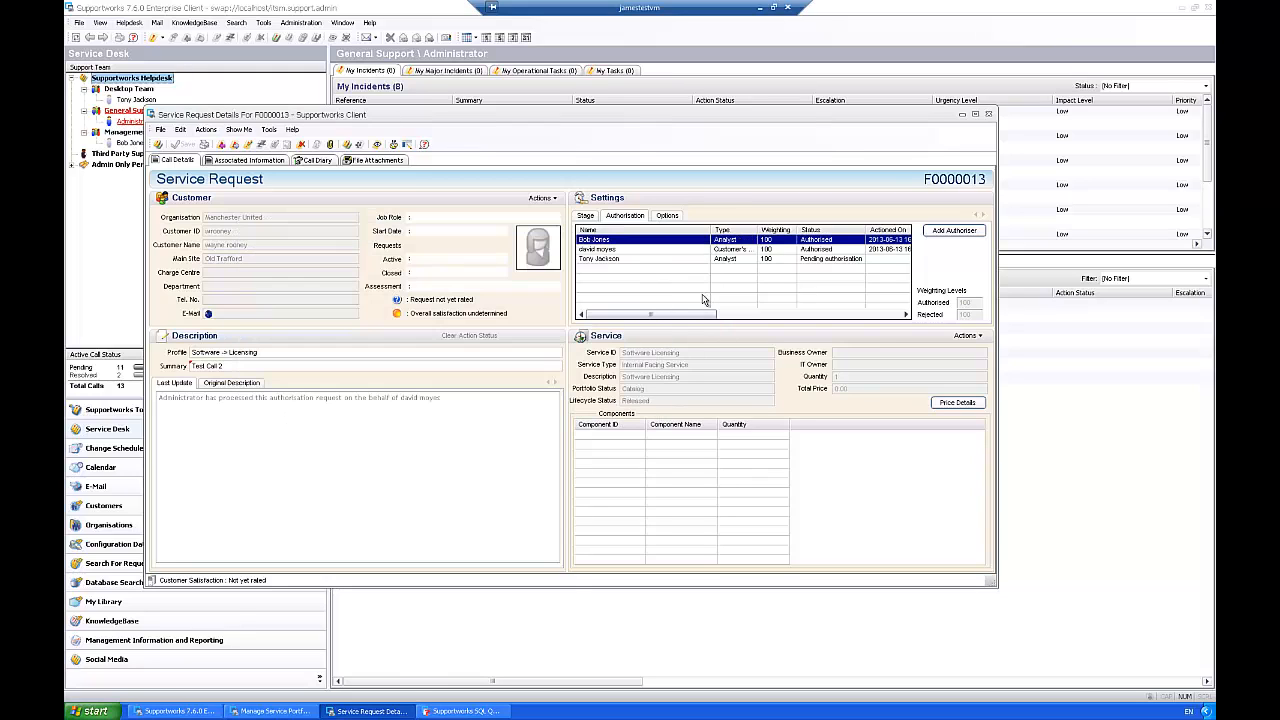
Step: Set the Desktop Team Analyst's authorisation on the second request to Authorised and save it
double_click(626, 260)
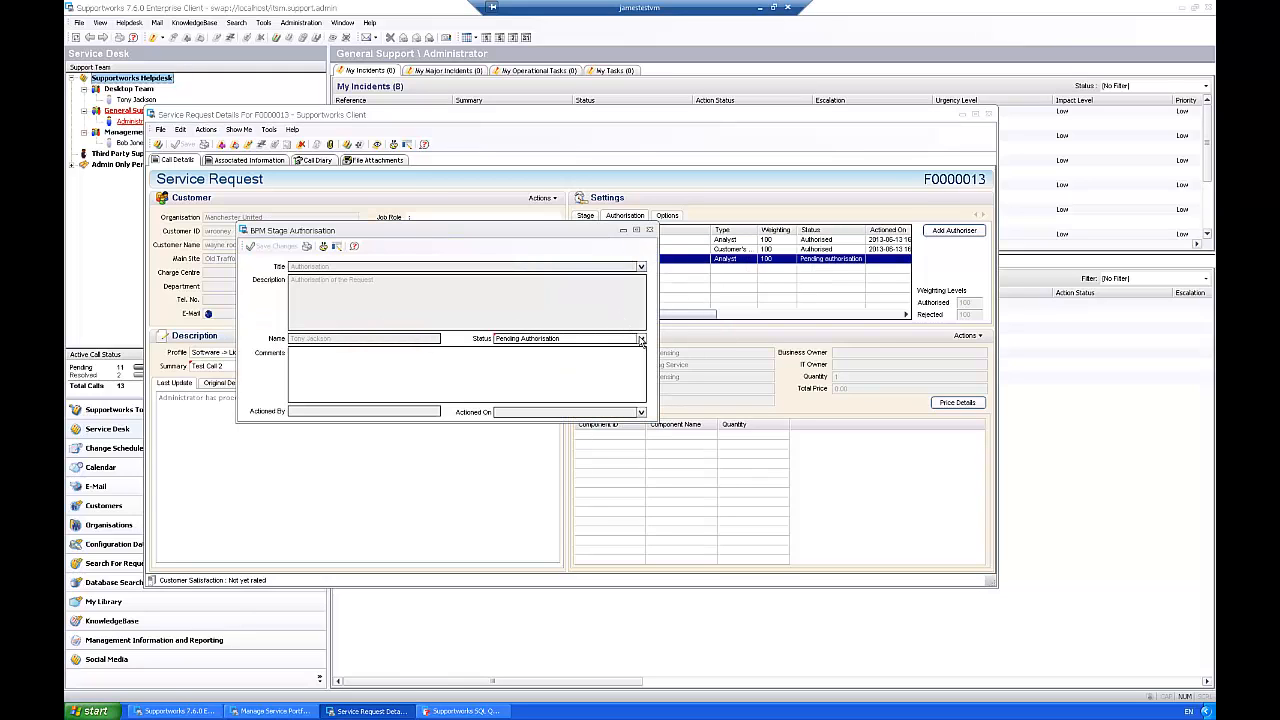
left_click(641, 338)
left_click(519, 357)
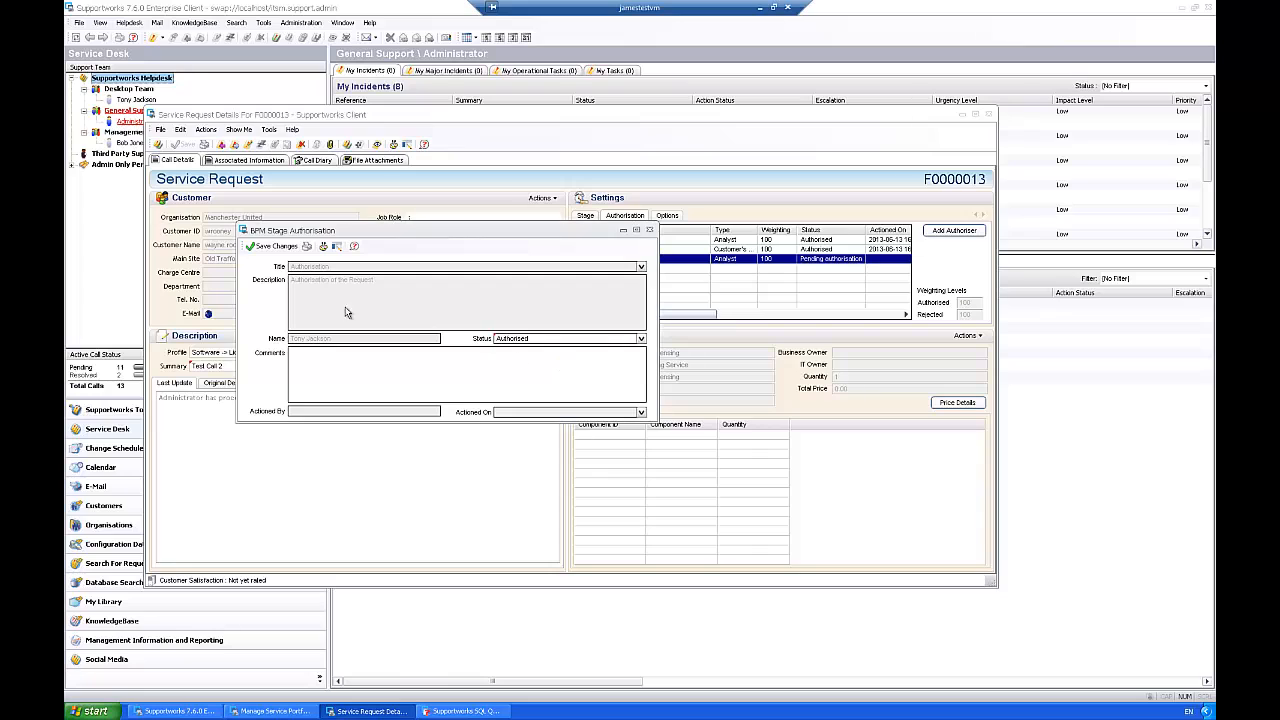
left_click(281, 246)
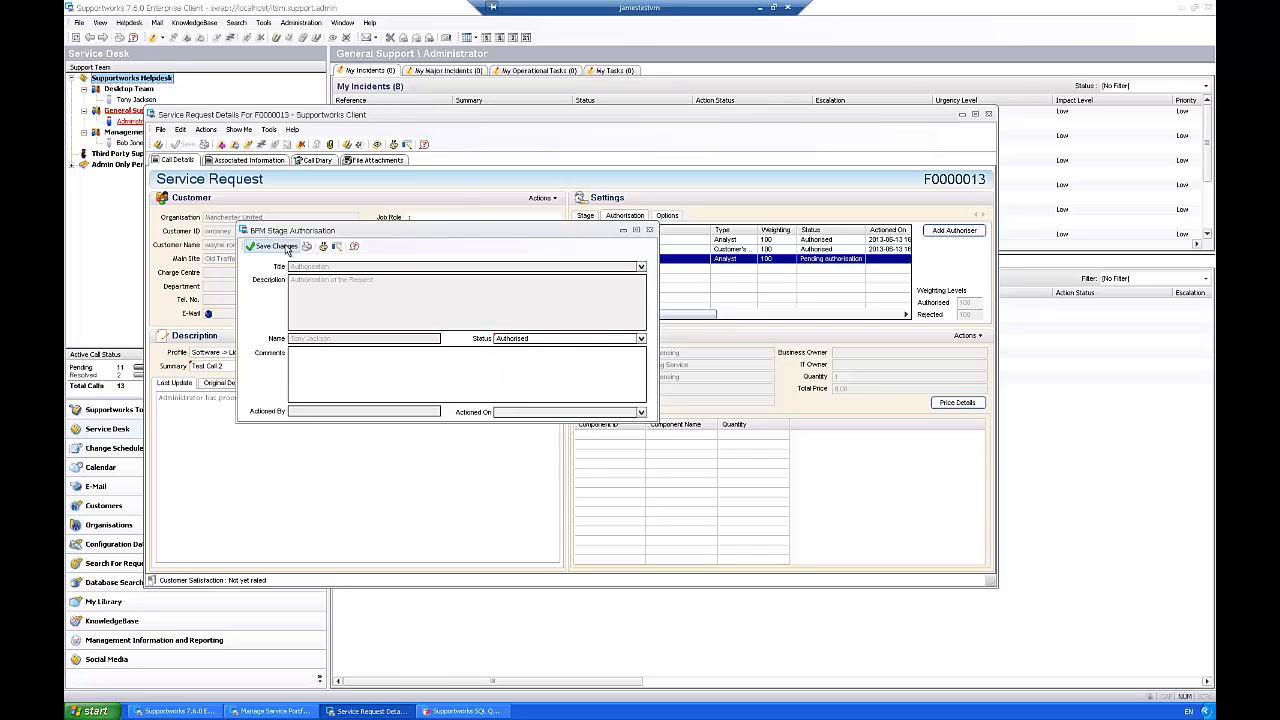